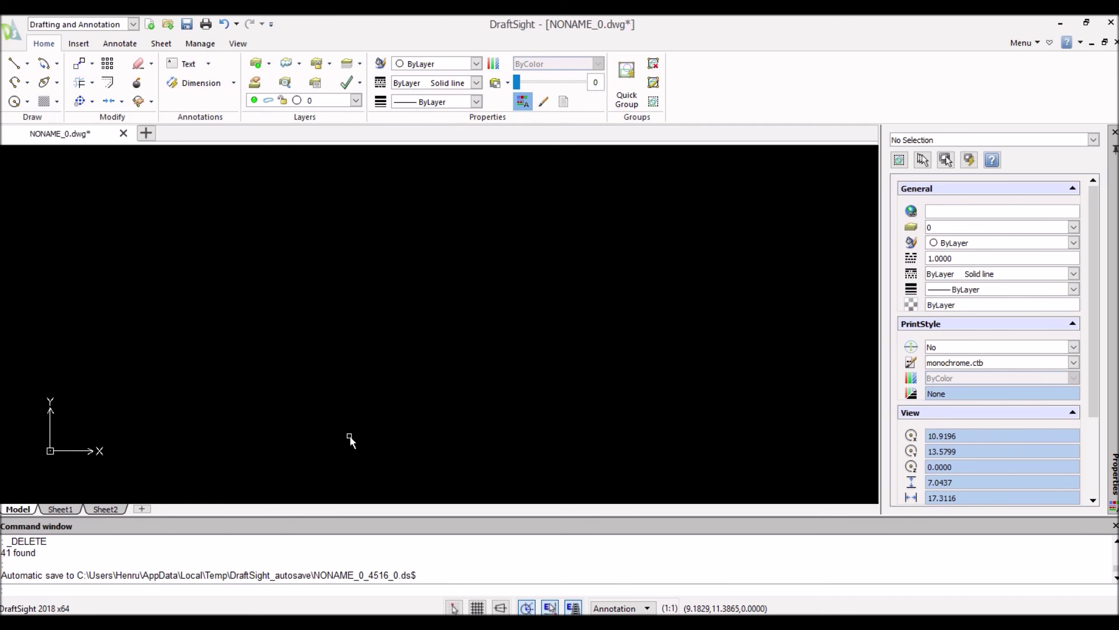
- Draw a horizontal line 8 units long to the right, continued by a vertical line 5 units upward from its end
type("l")
key("Return")
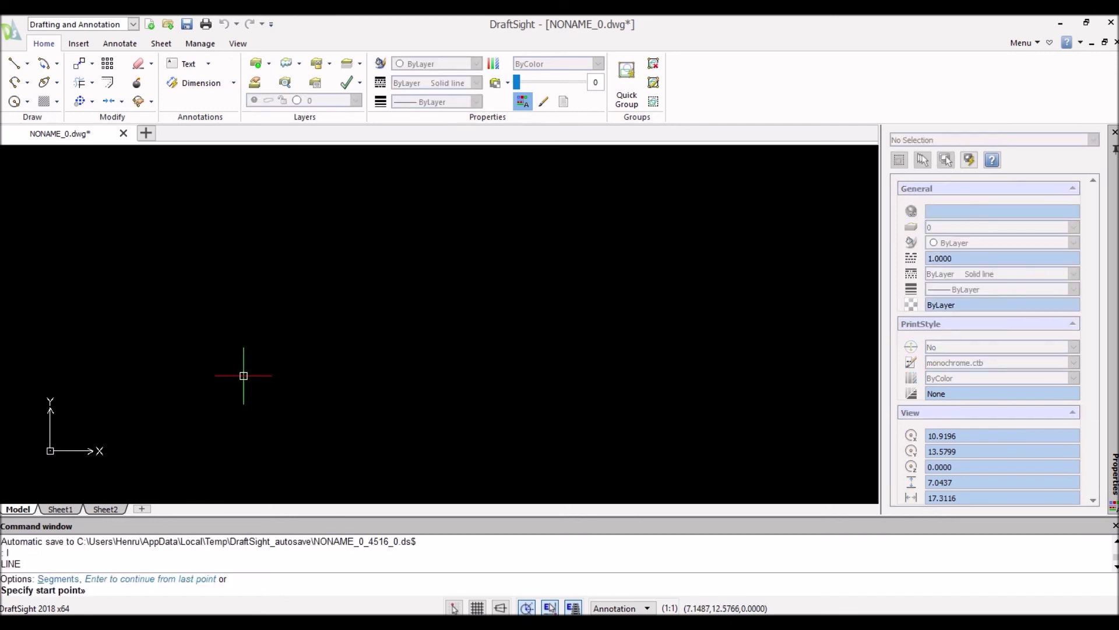
left_click(158, 402)
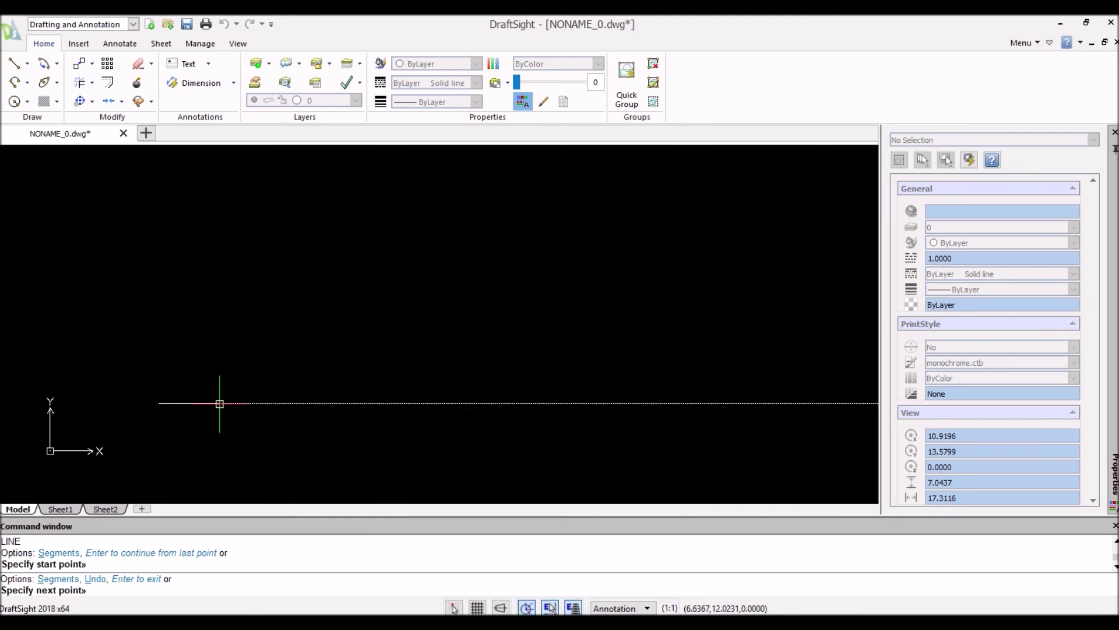
type("8")
key("space")
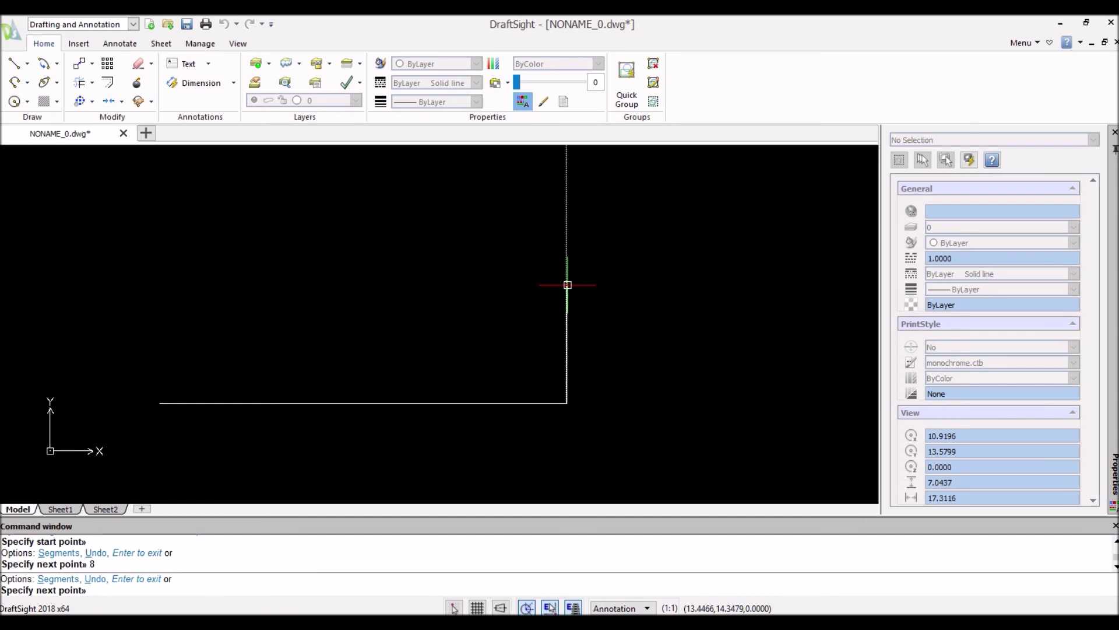
type("5")
key("space")
key("Escape")
mouse_move(452, 295)
middle_mouse_down()
mouse_move(470, 277)
mouse_move(515, 303)
middle_mouse_up()
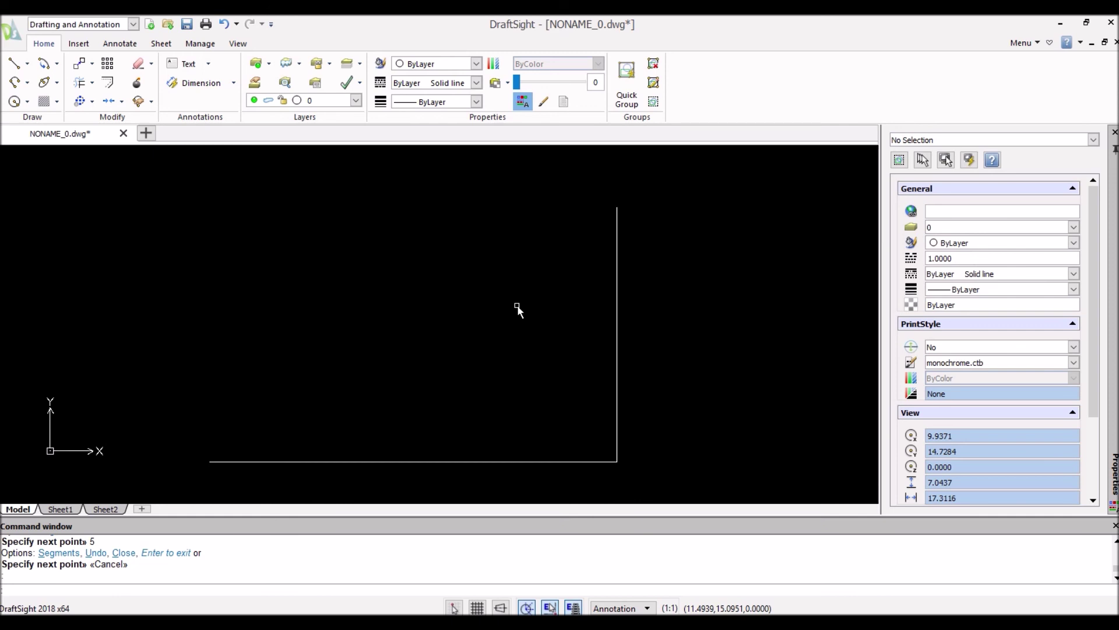
- Offset the vertical line 8 units to the left to form the rectangle's opposite side
type("offset")
key("Return")
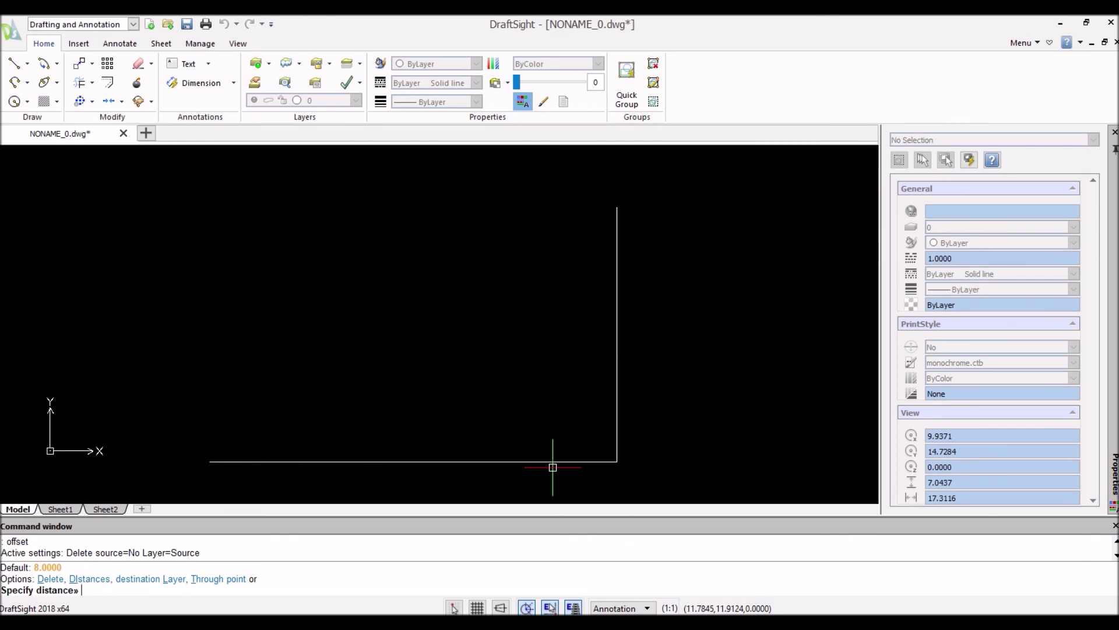
type("8")
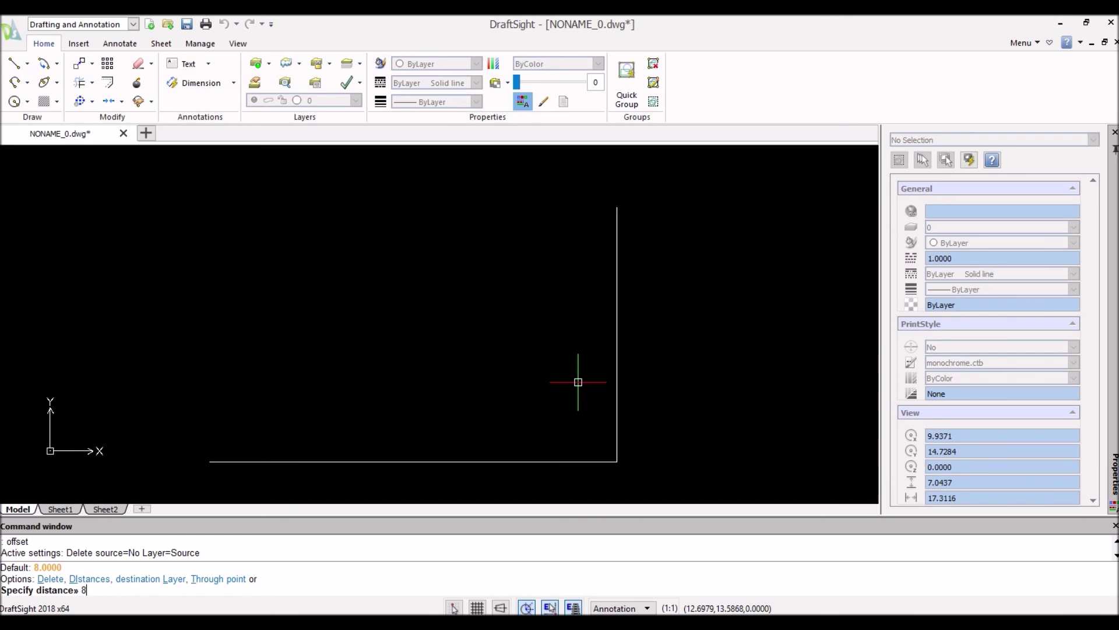
key("Return")
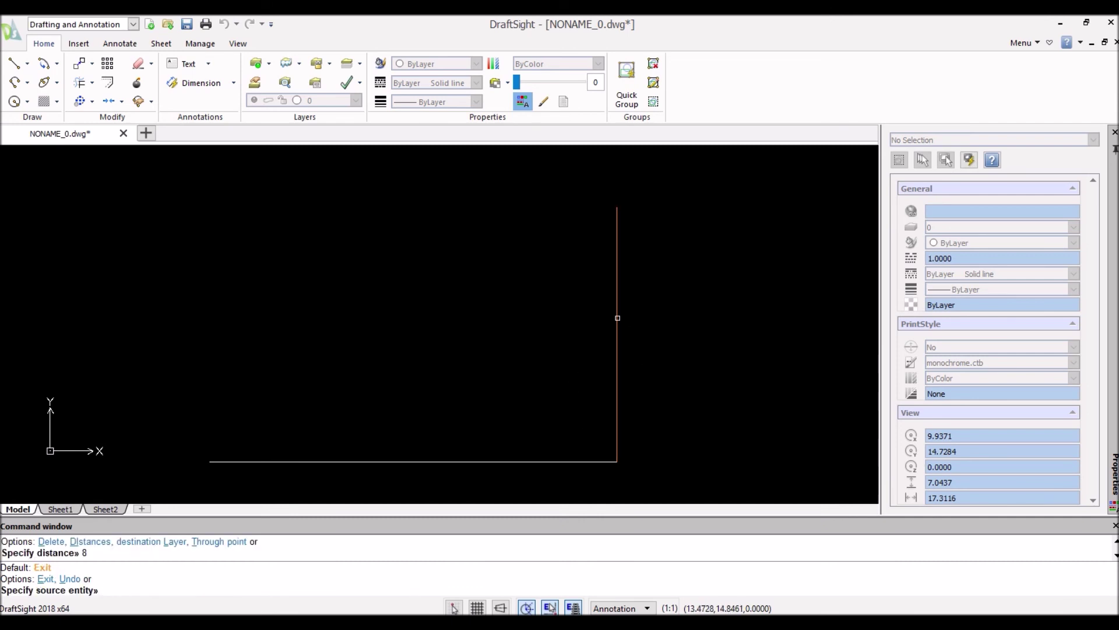
left_click(617, 319)
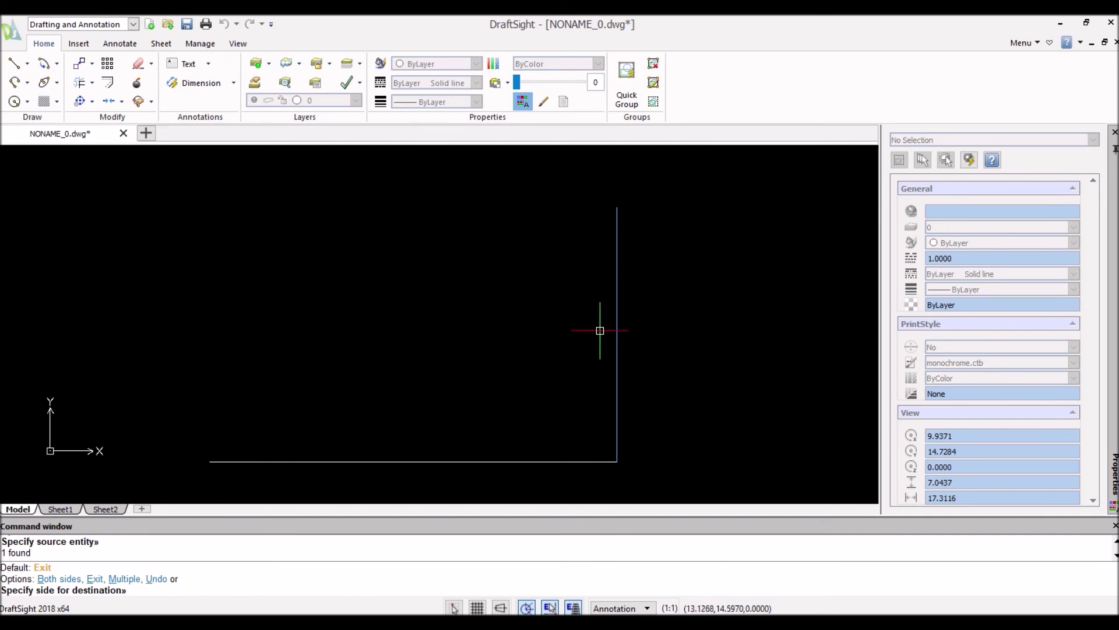
left_click(400, 327)
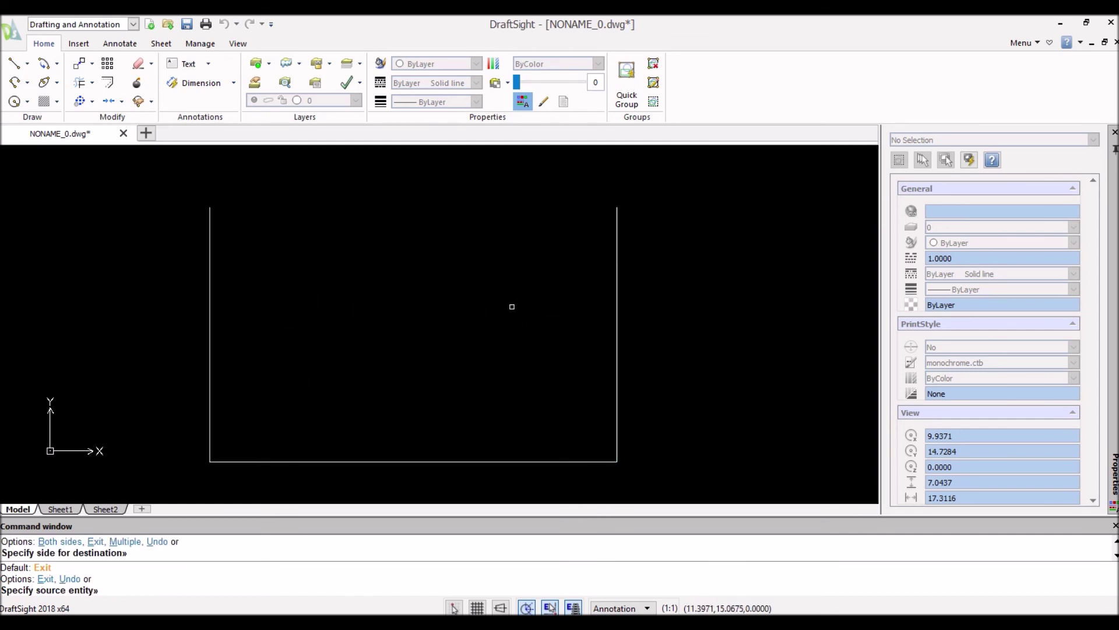
key("Escape")
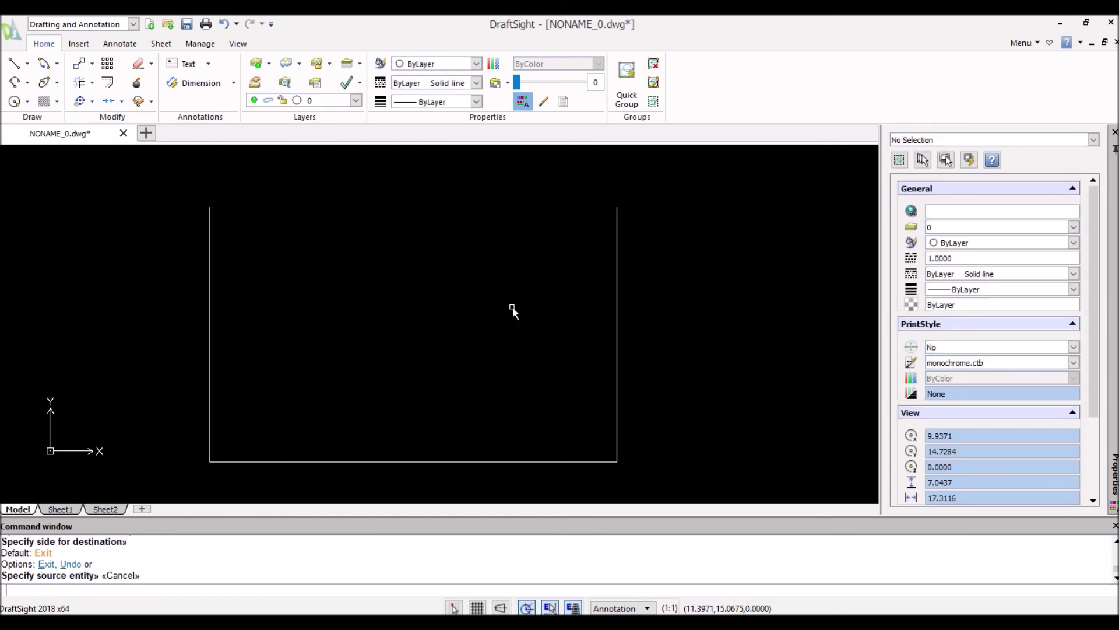
- Offset the bottom horizontal line 5 units upward to close the rectangle
type("offset")
key("Return")
type("5")
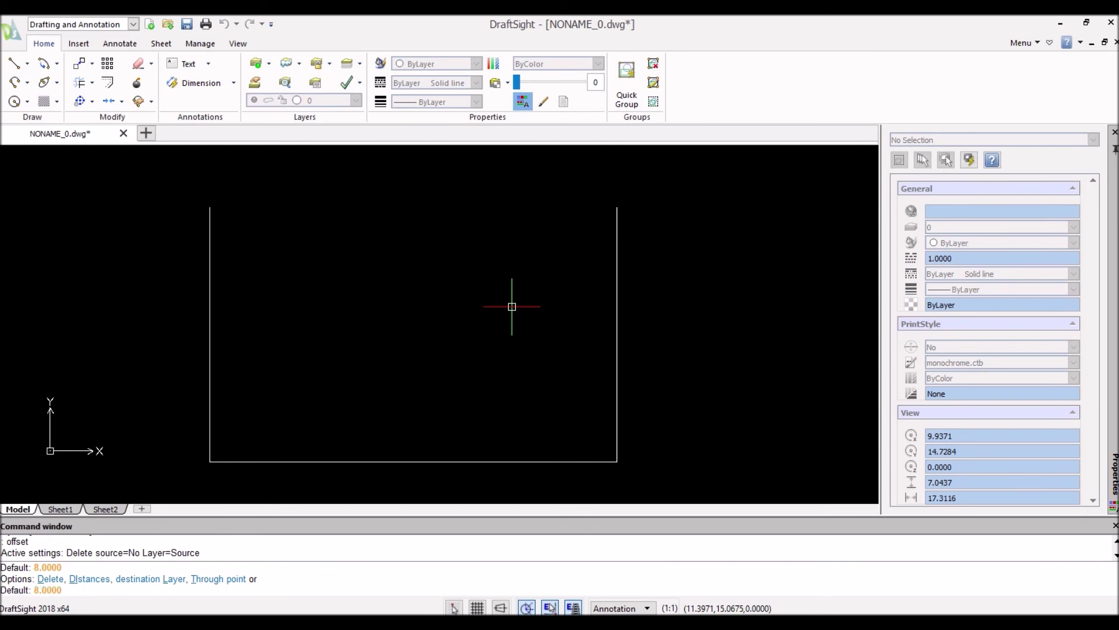
key("Return")
left_click(368, 460)
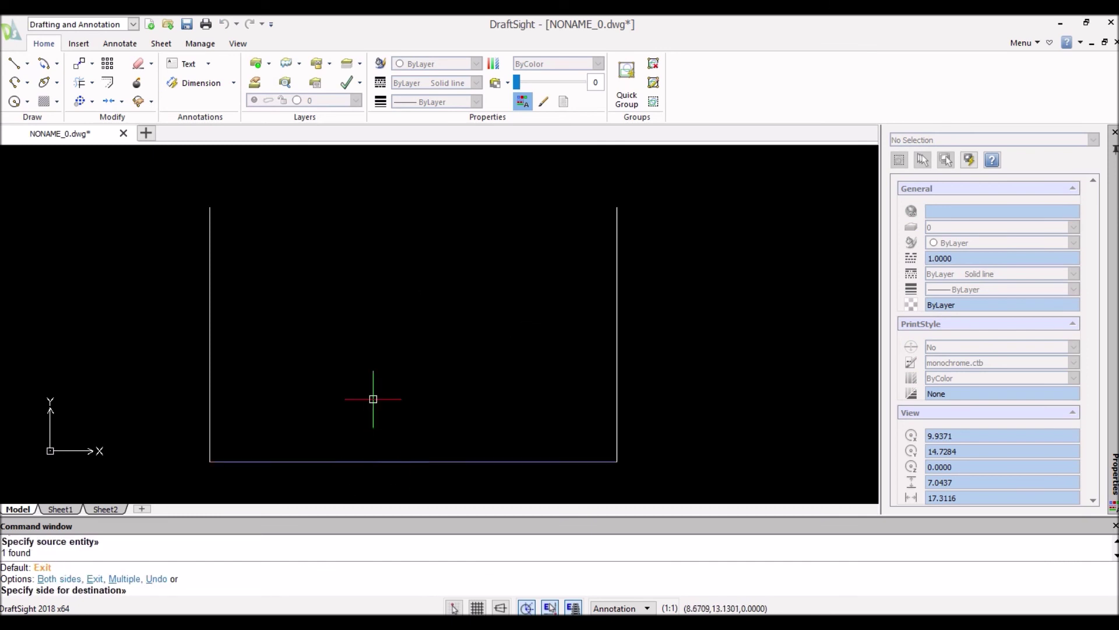
left_click(365, 370)
middle_click_drag(365, 360, 397, 340)
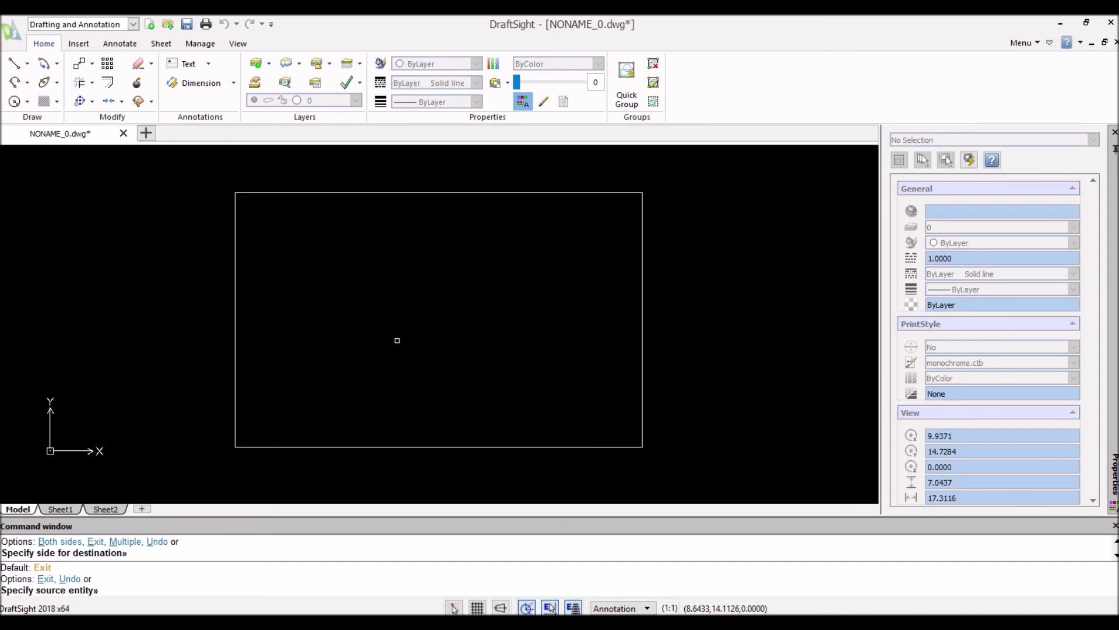
key("Escape")
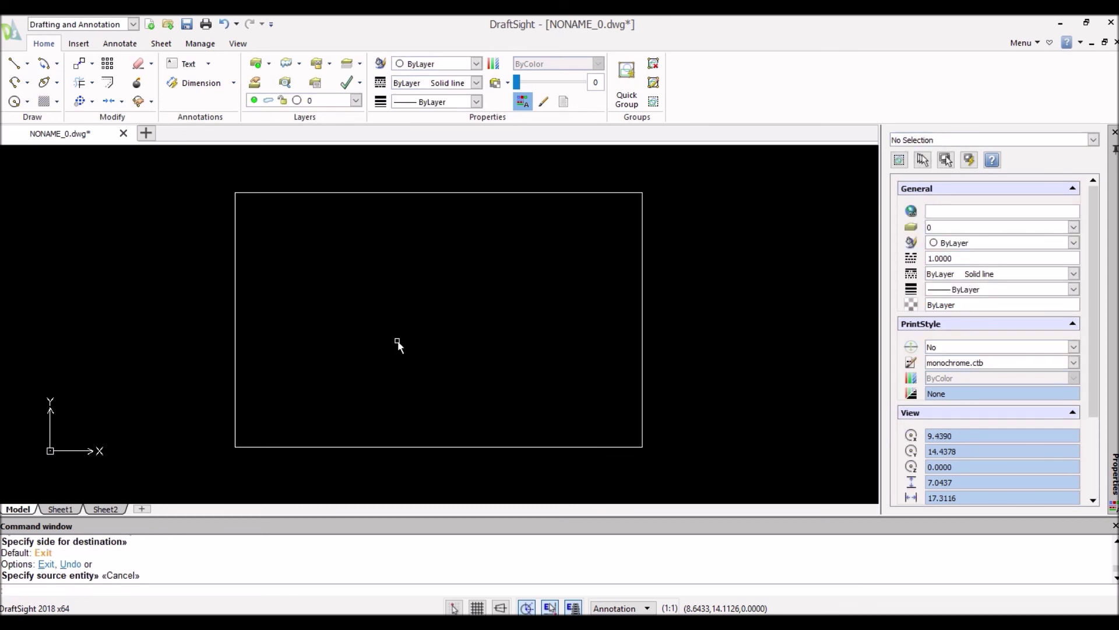
- Fillet the rectangle's upper-right corner with a radius of 0.5
type("fillet")
key("Return")
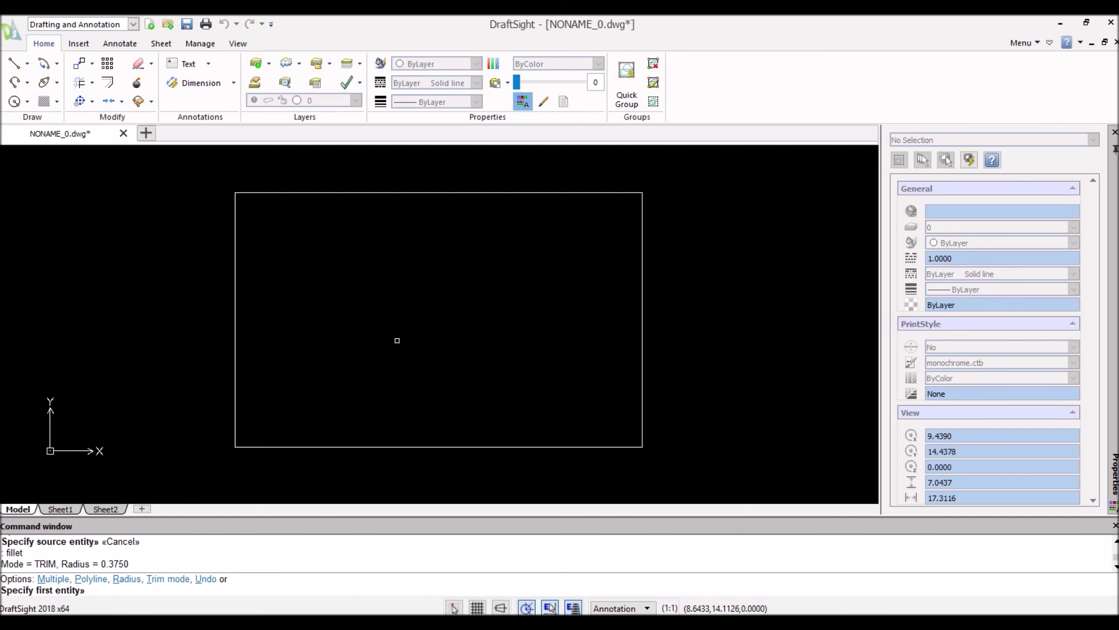
type("r")
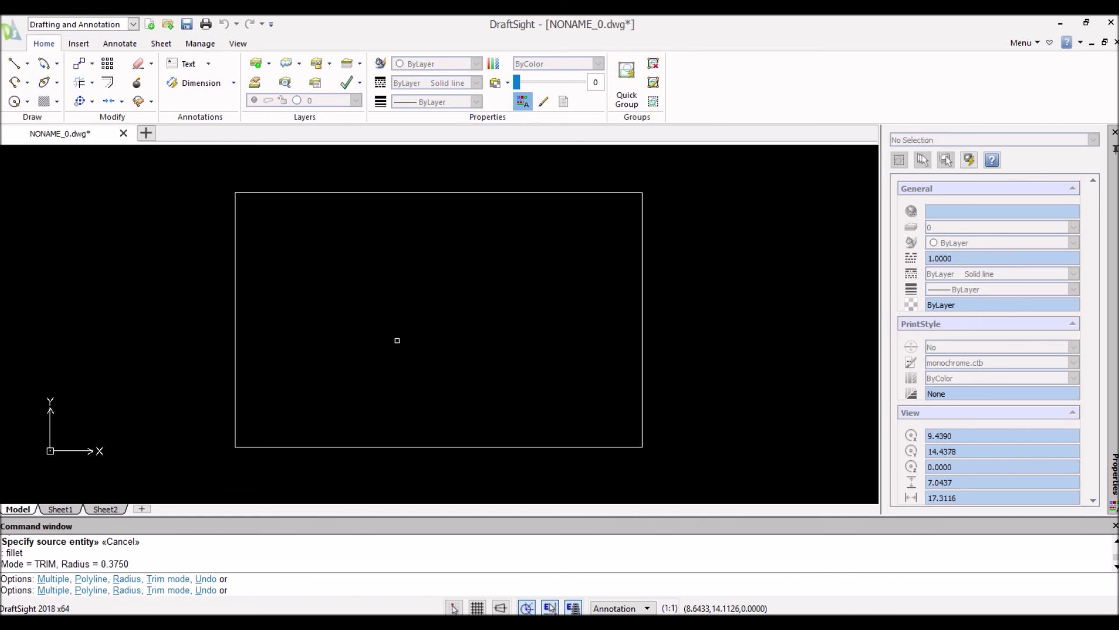
key("Return")
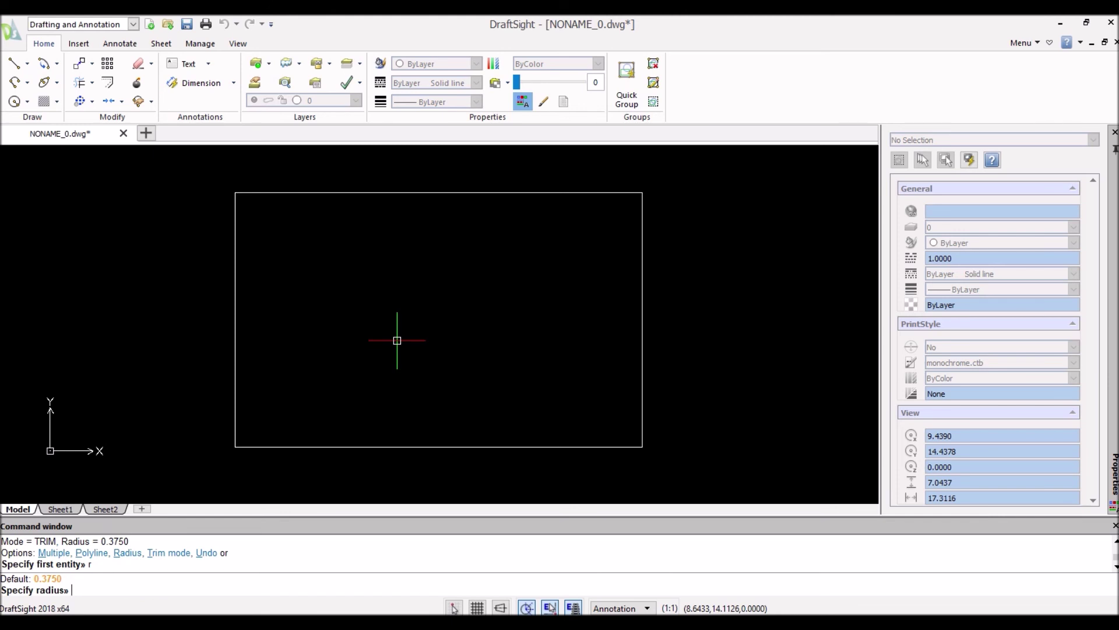
type(".5")
key("Return")
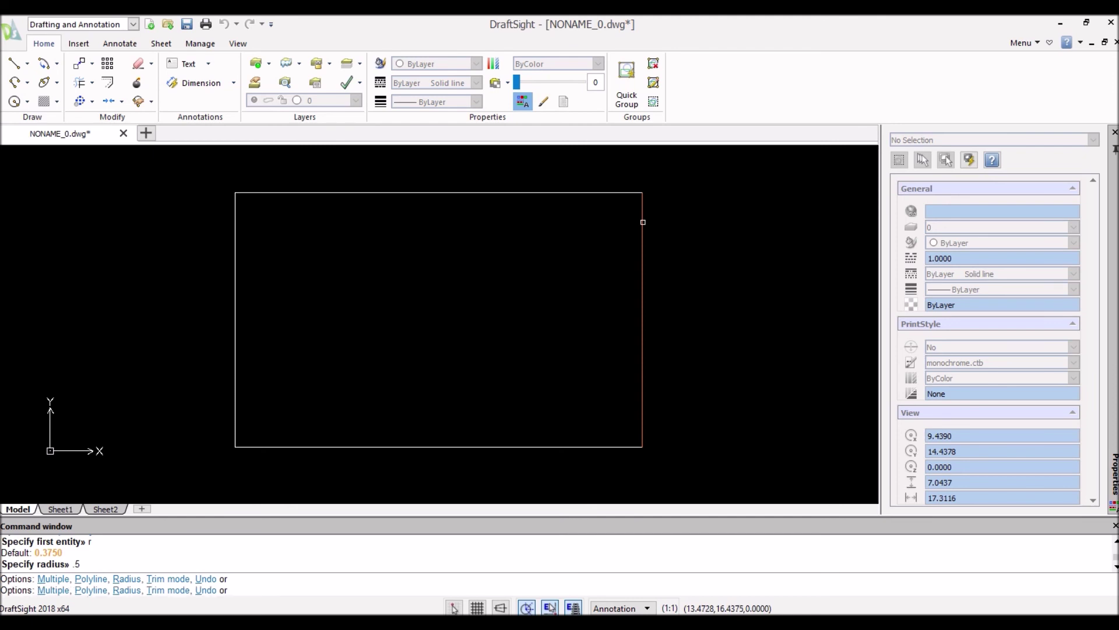
left_click(642, 220)
left_click(597, 192)
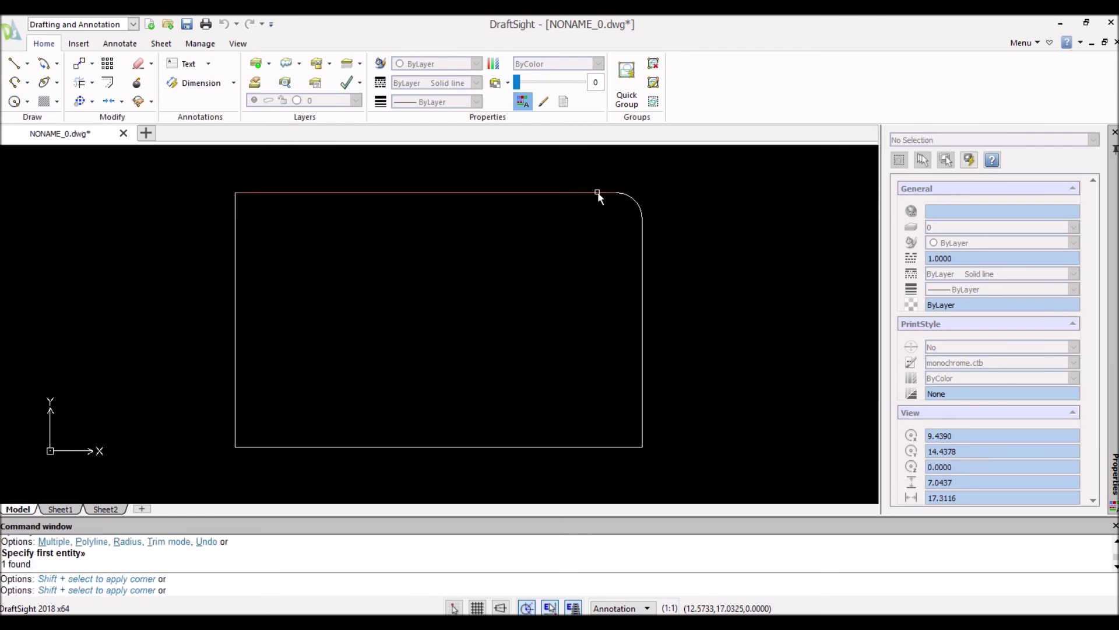
- Fillet the upper-left, lower-left and lower-right corners of the rectangle with the same 0.5 radius
key("Return")
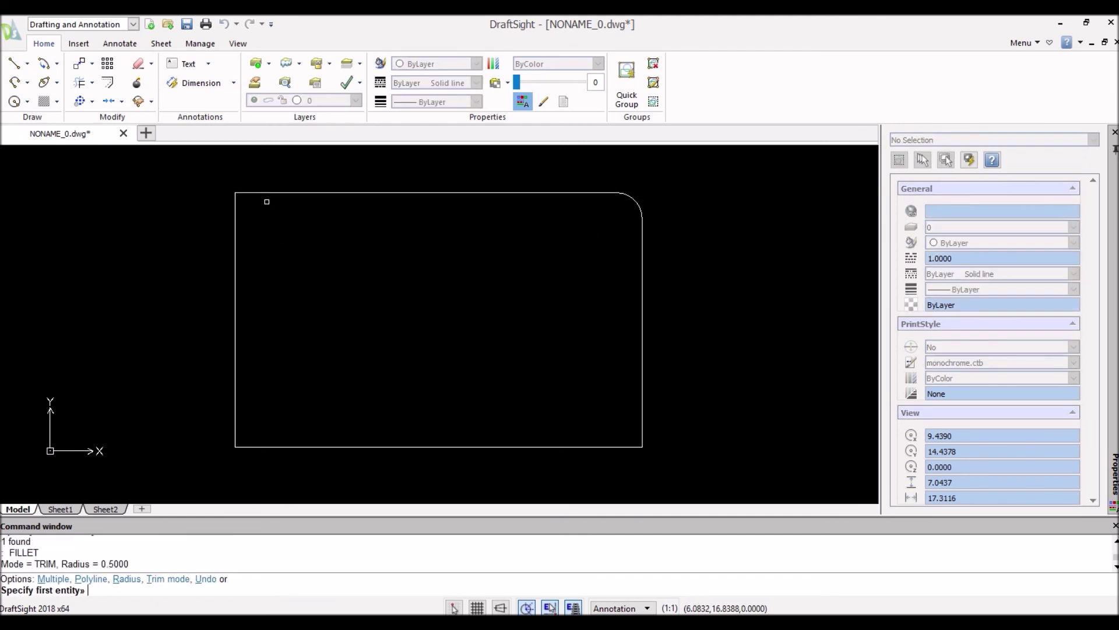
left_click(263, 192)
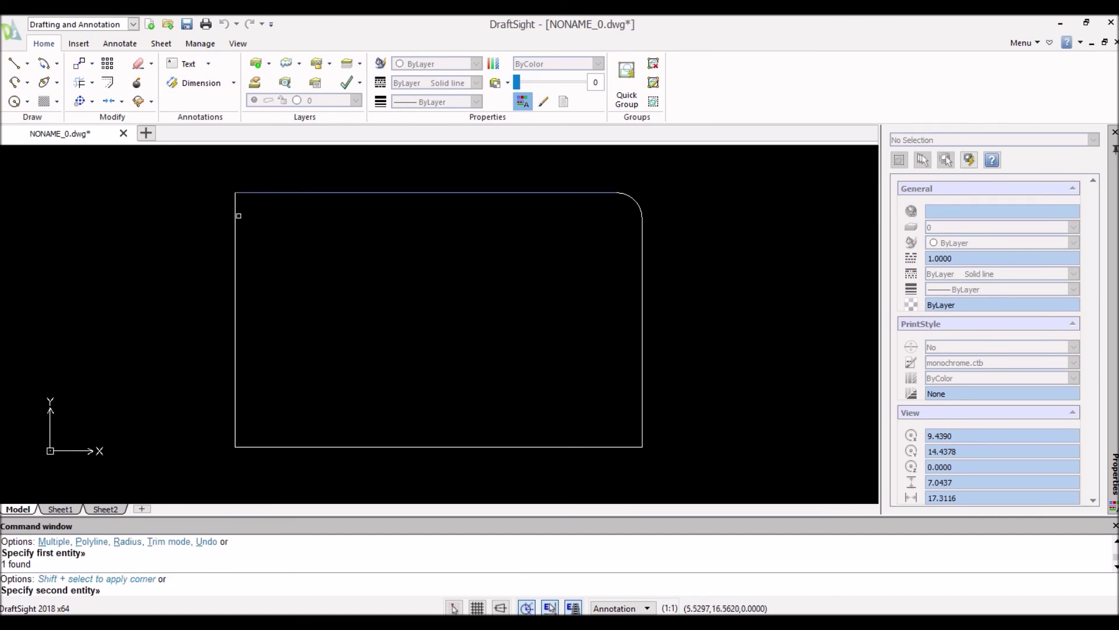
left_click(236, 219)
key("Return")
left_click(234, 399)
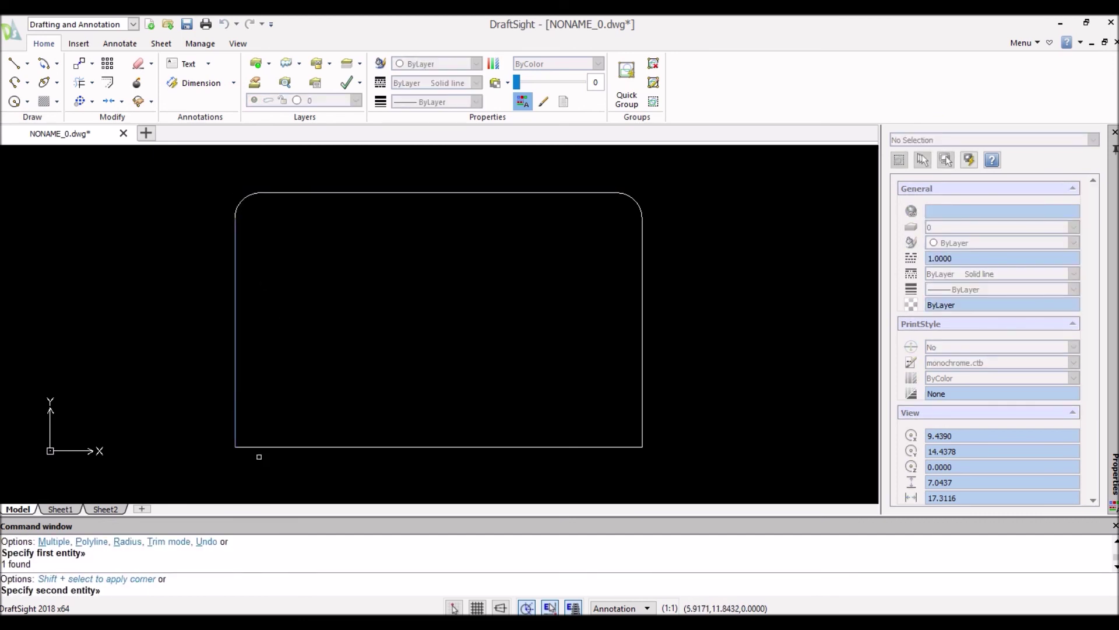
left_click(262, 447)
key("Return")
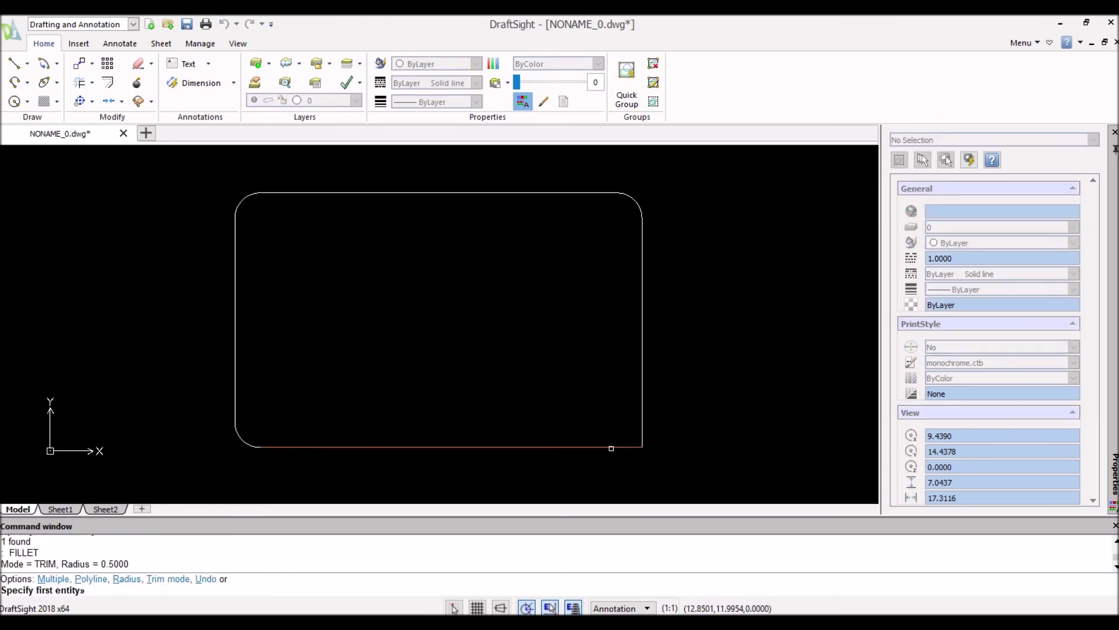
left_click(606, 446)
left_click(643, 411)
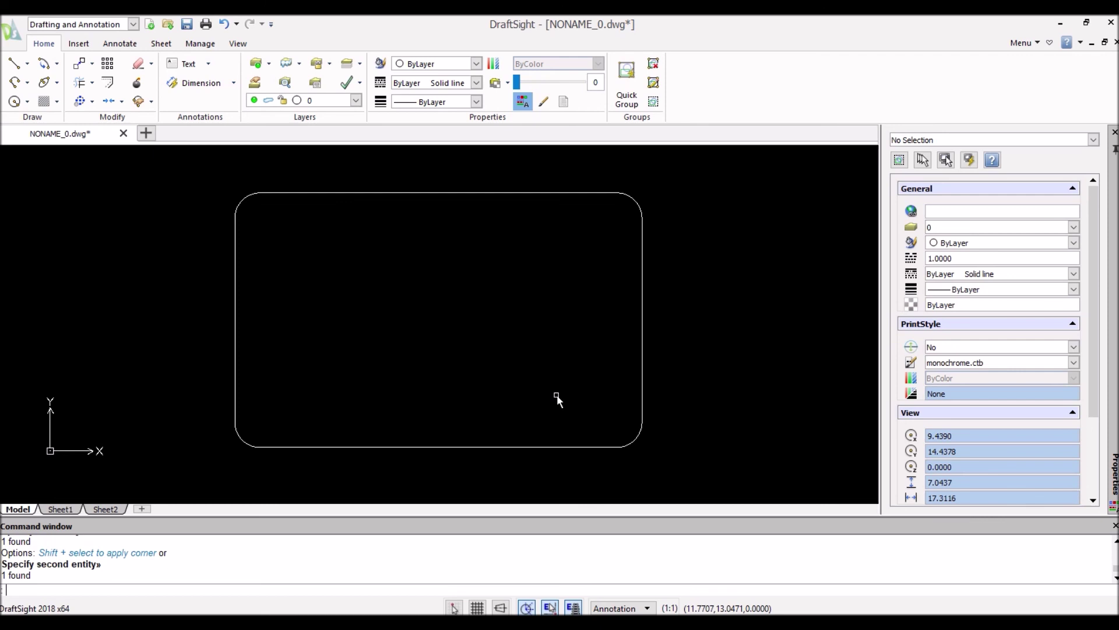
- Draw a circle of diameter 0.375 centred on the upper-left corner fillet's centre point
type("c")
key("Return")
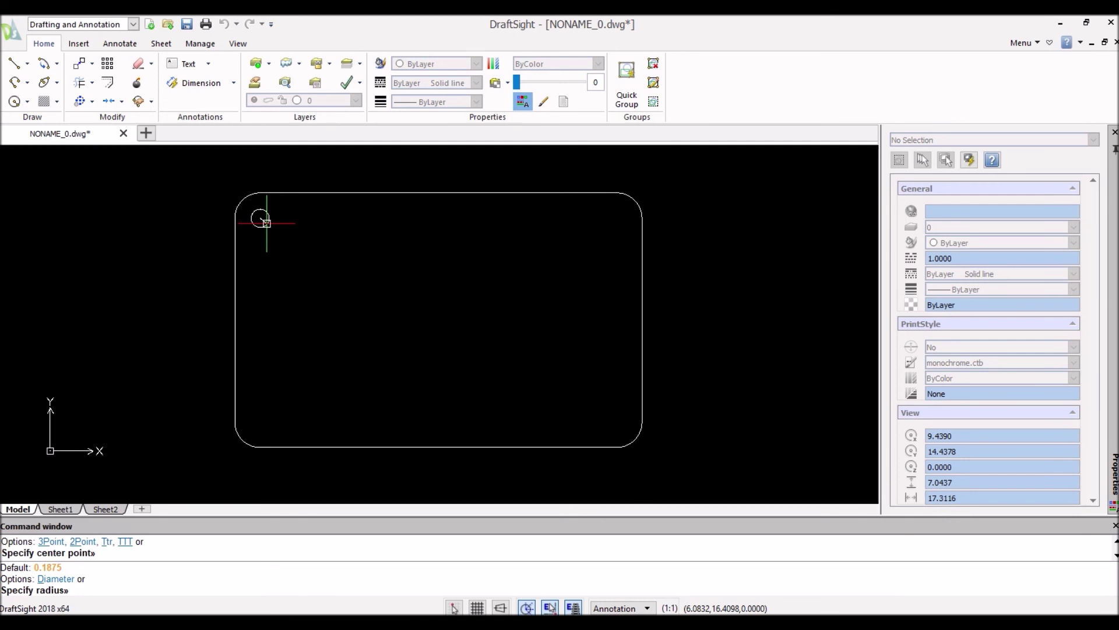
type("d")
key("Return")
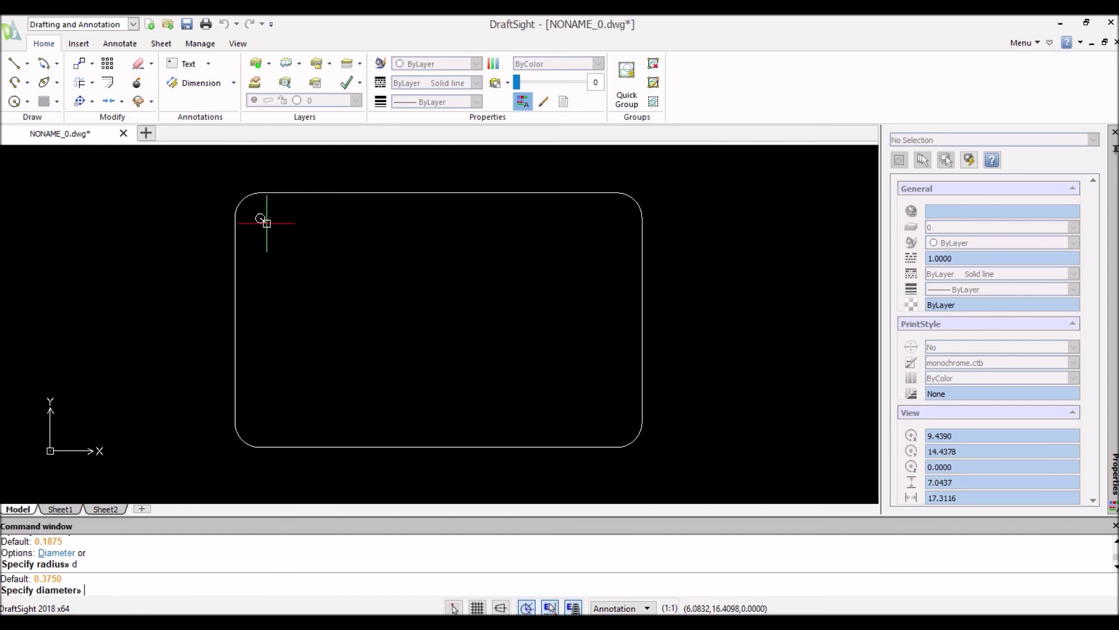
type(".375")
key("Return")
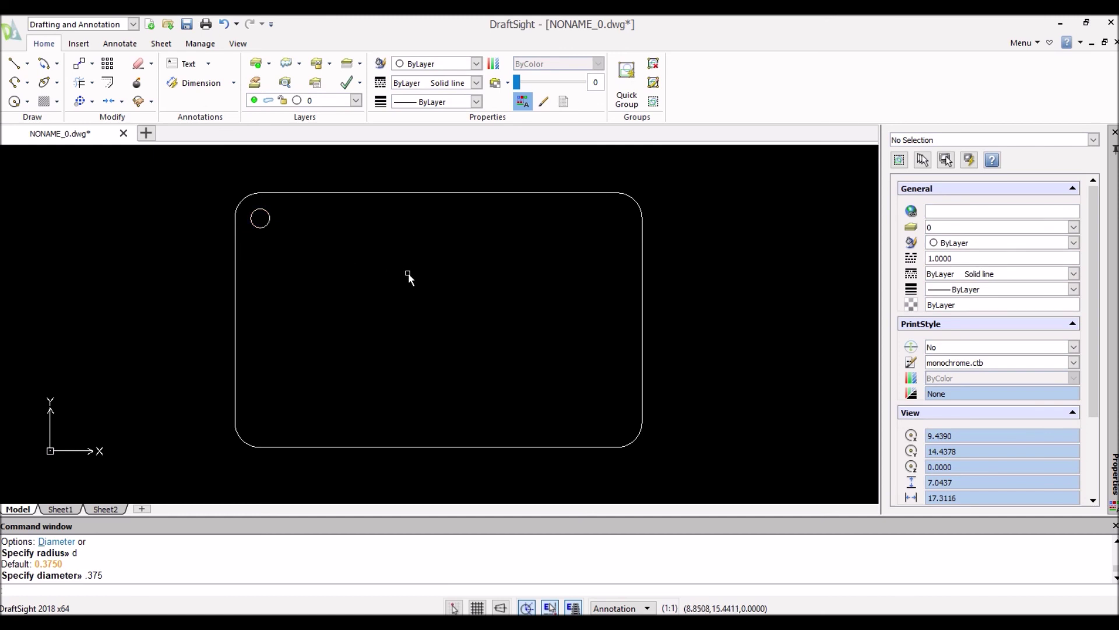
key("Escape")
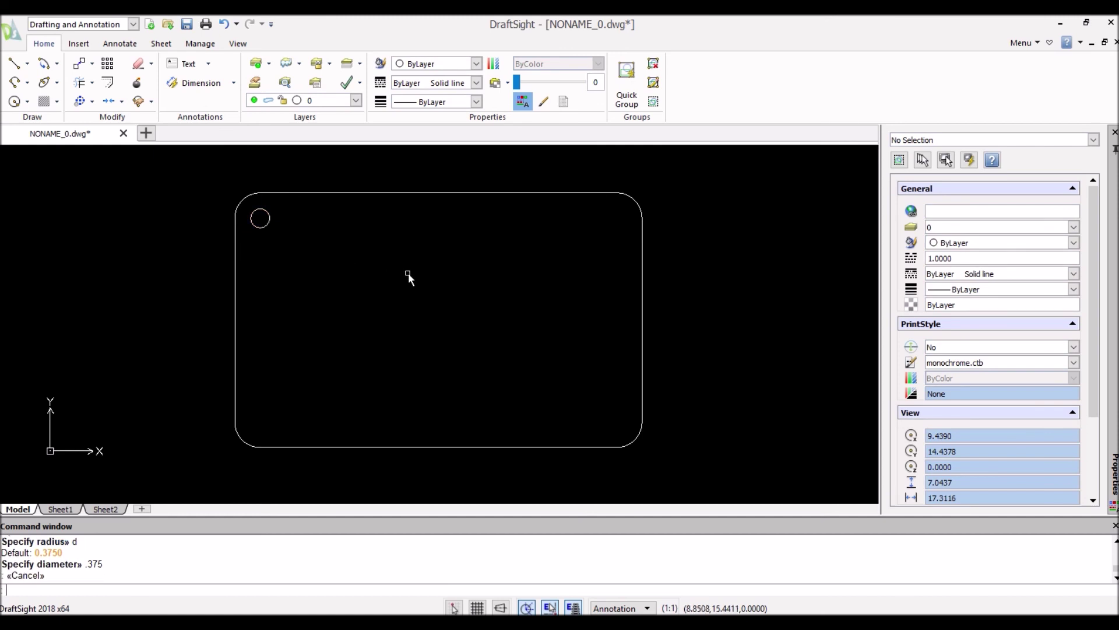
- Copy the circle from its centre to the centre point of the upper-right corner fillet
type("copy")
key("Return")
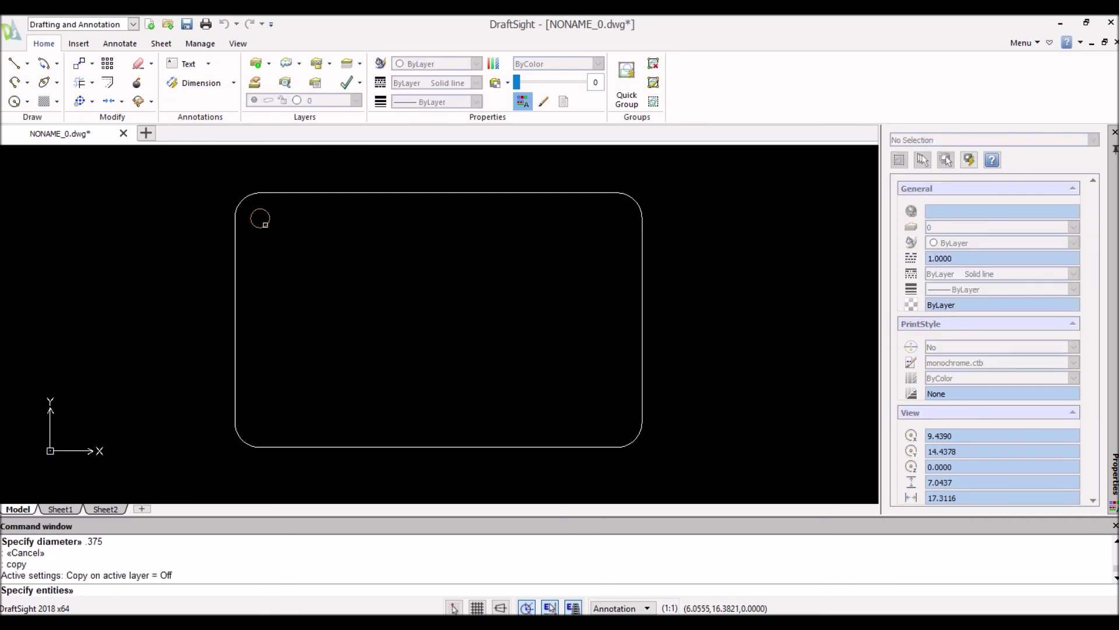
left_click(263, 211)
key("Return")
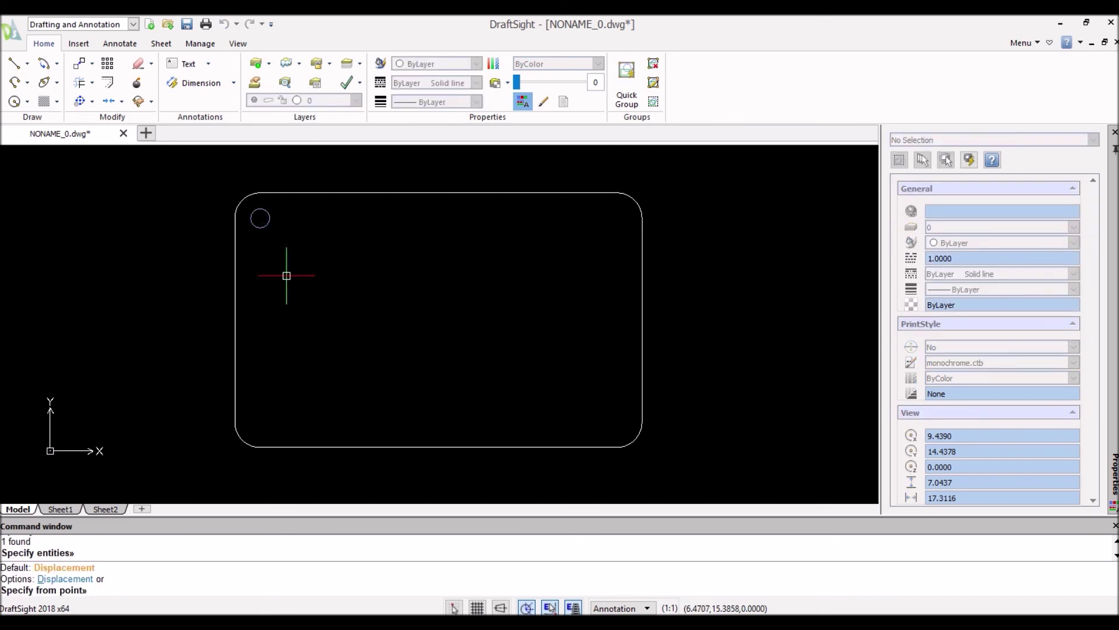
left_click(260, 217)
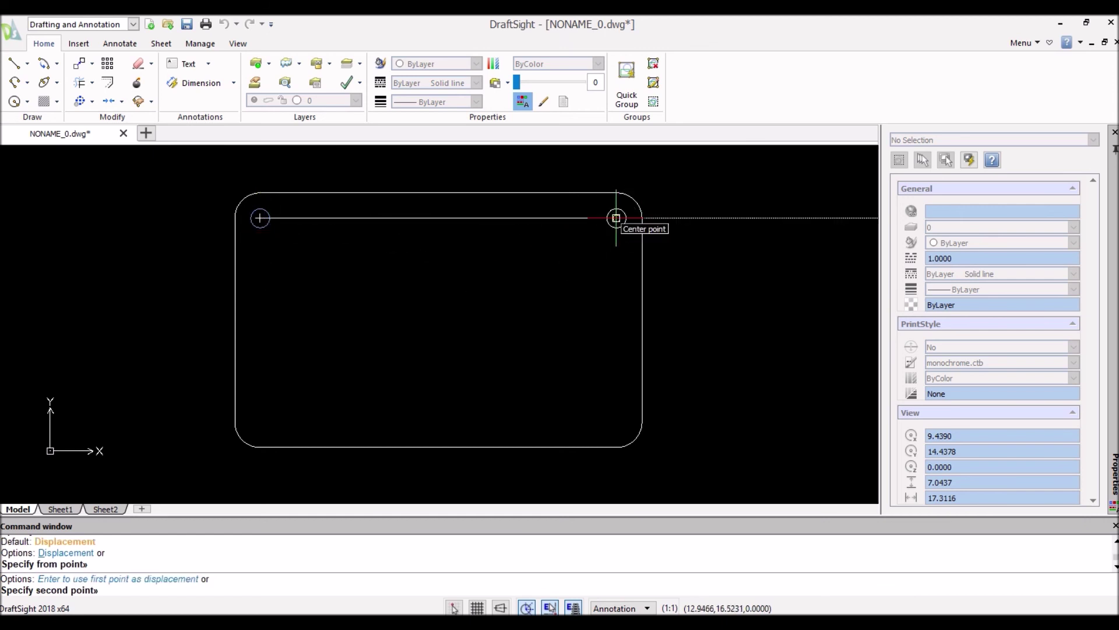
left_click(616, 217)
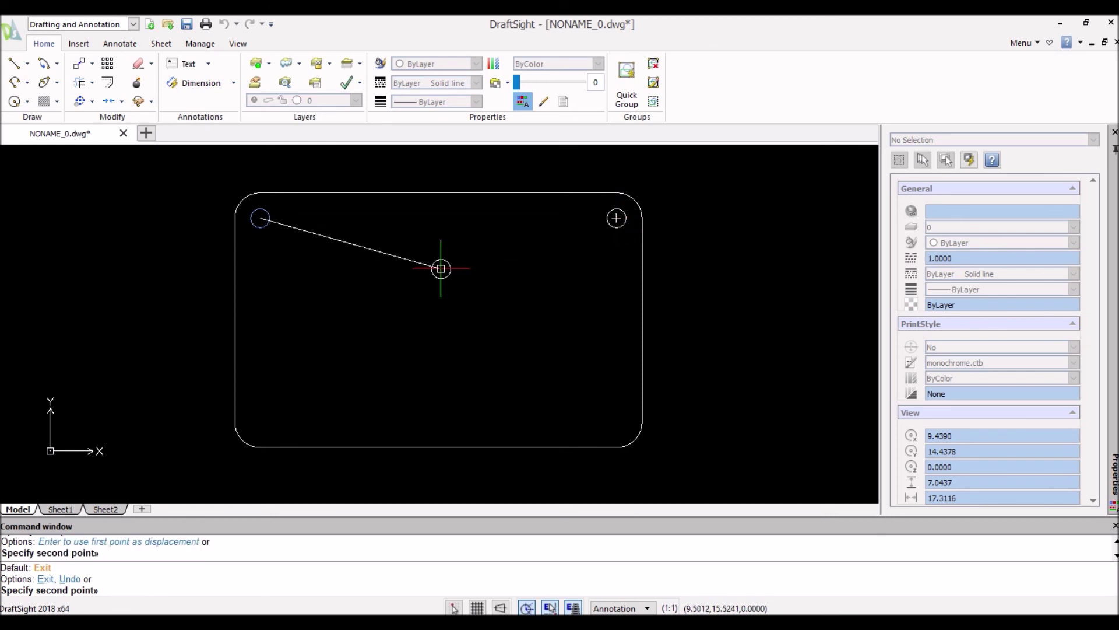
key("Escape")
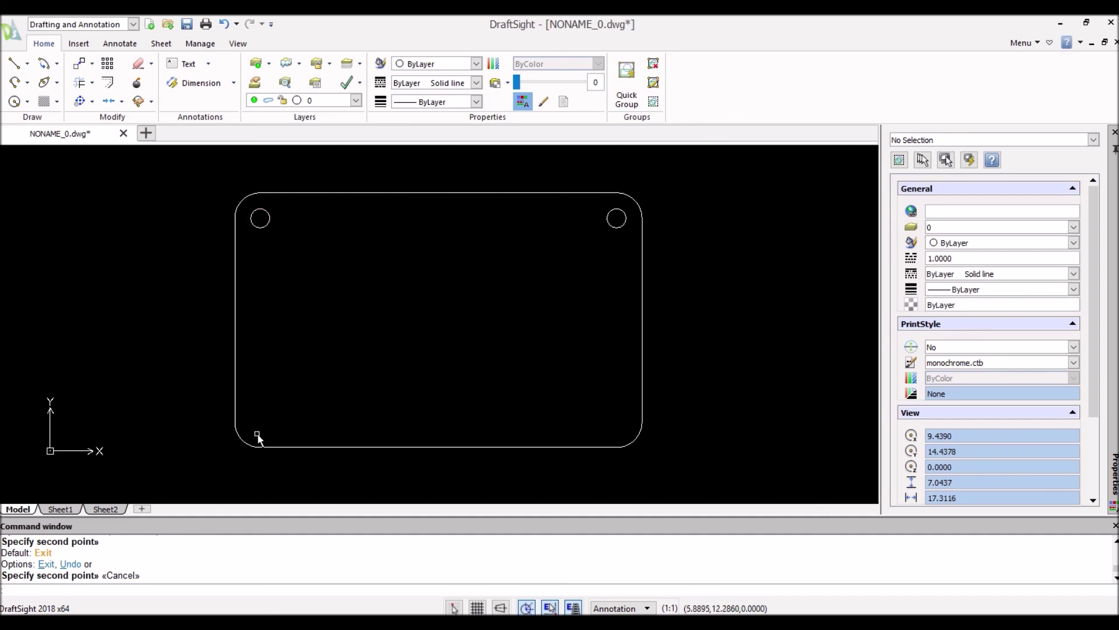
- Mirror the two upper circles about a horizontal line through the midpoint of the plate's left edge, keeping the source circles
type("mirror")
key("Return")
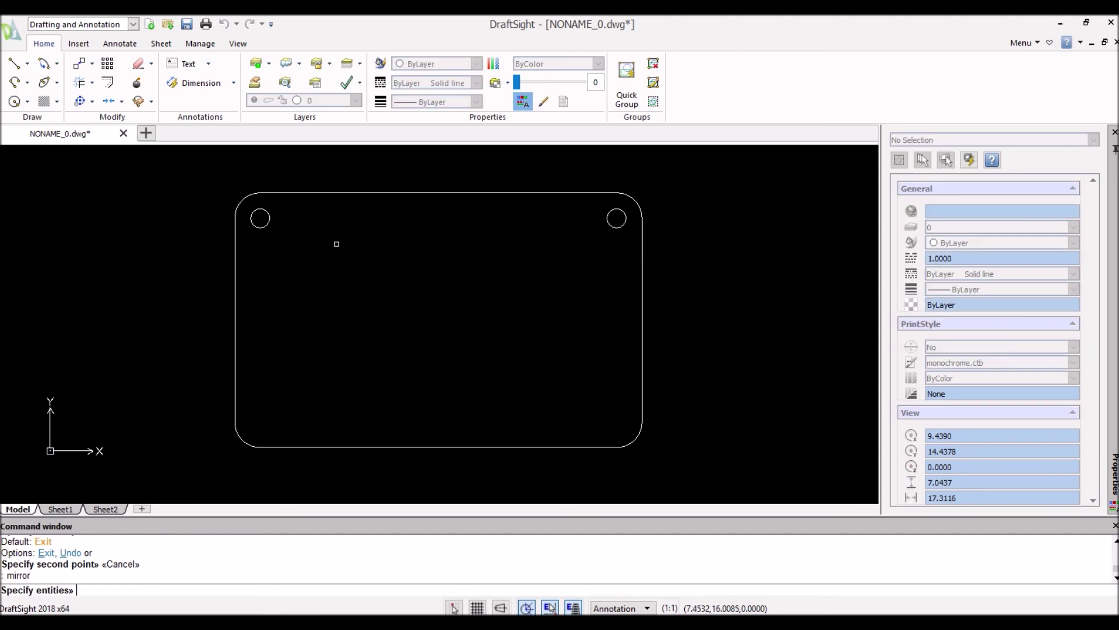
left_click(251, 220)
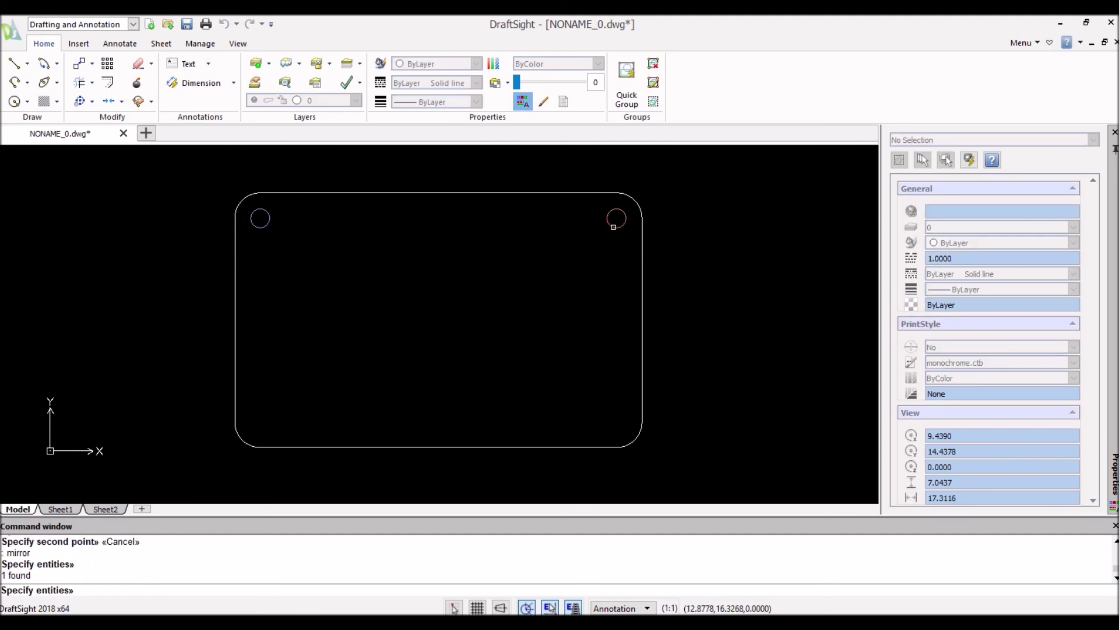
left_click(610, 225)
key("Return")
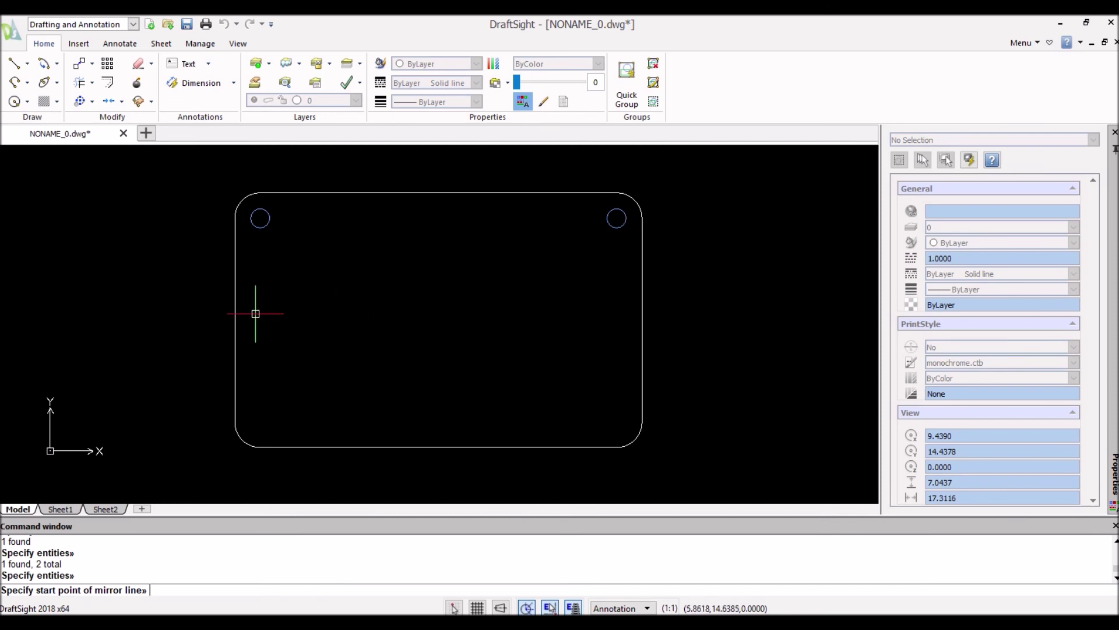
left_click(234, 320)
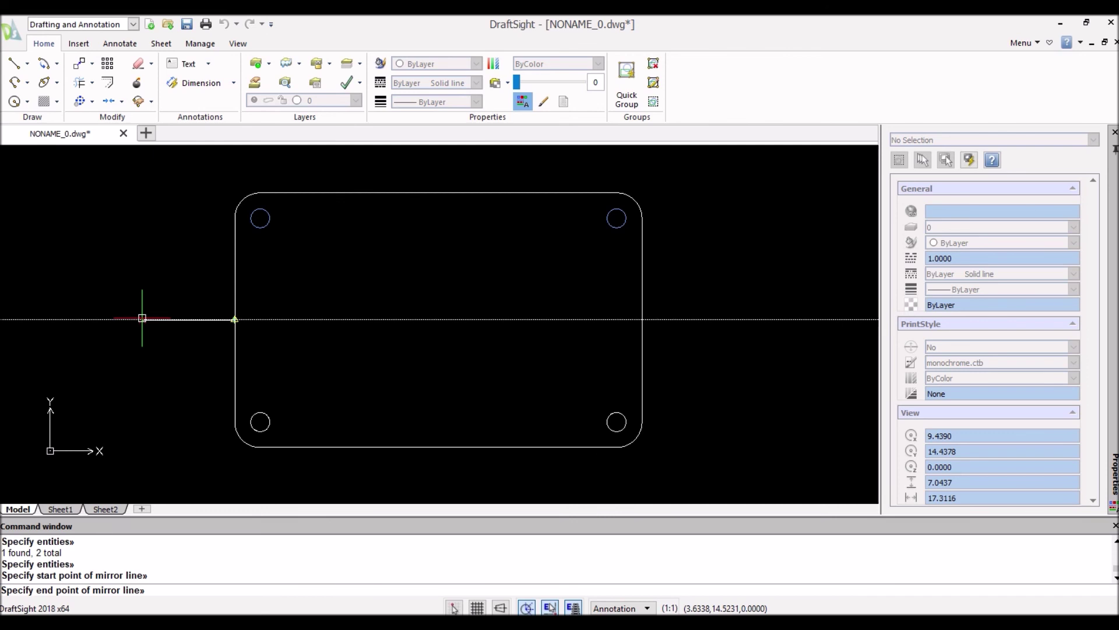
left_click(142, 318)
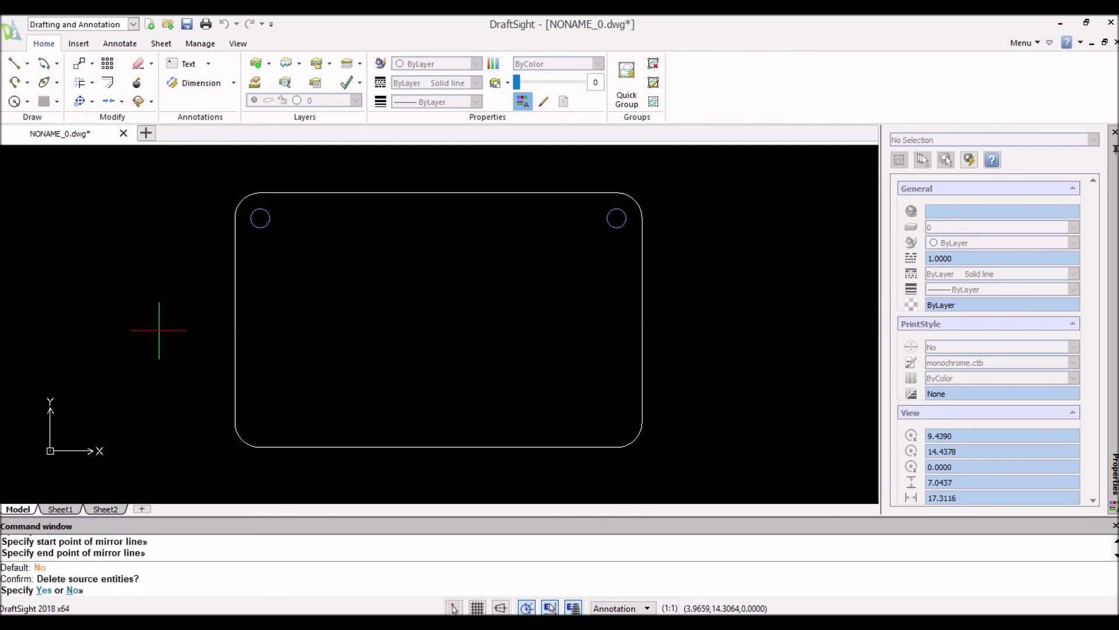
key("Return")
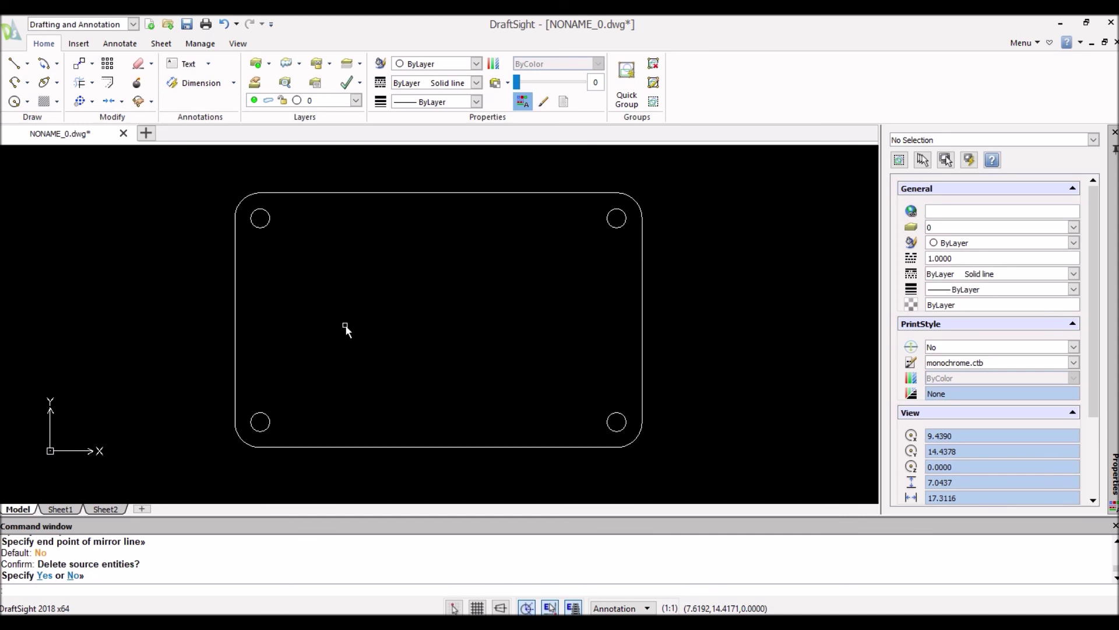
- Draw a vertical centre line from the midpoint of the plate's top edge to the midpoint of its bottom edge
key("Return")
type("l")
key("Return")
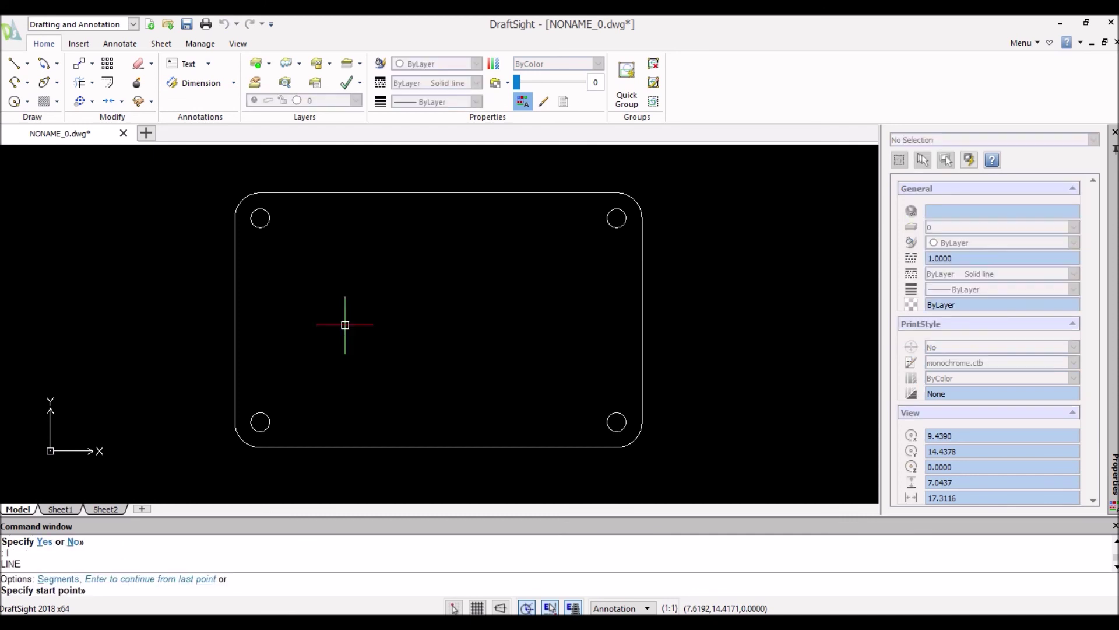
left_click(438, 193)
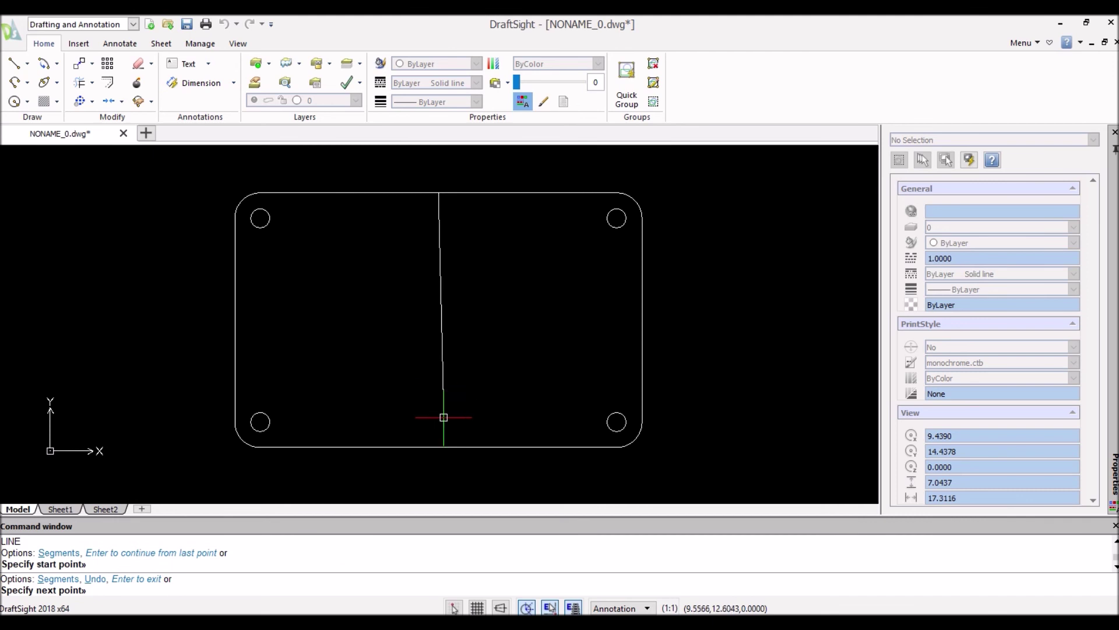
left_click(438, 447)
key("Escape")
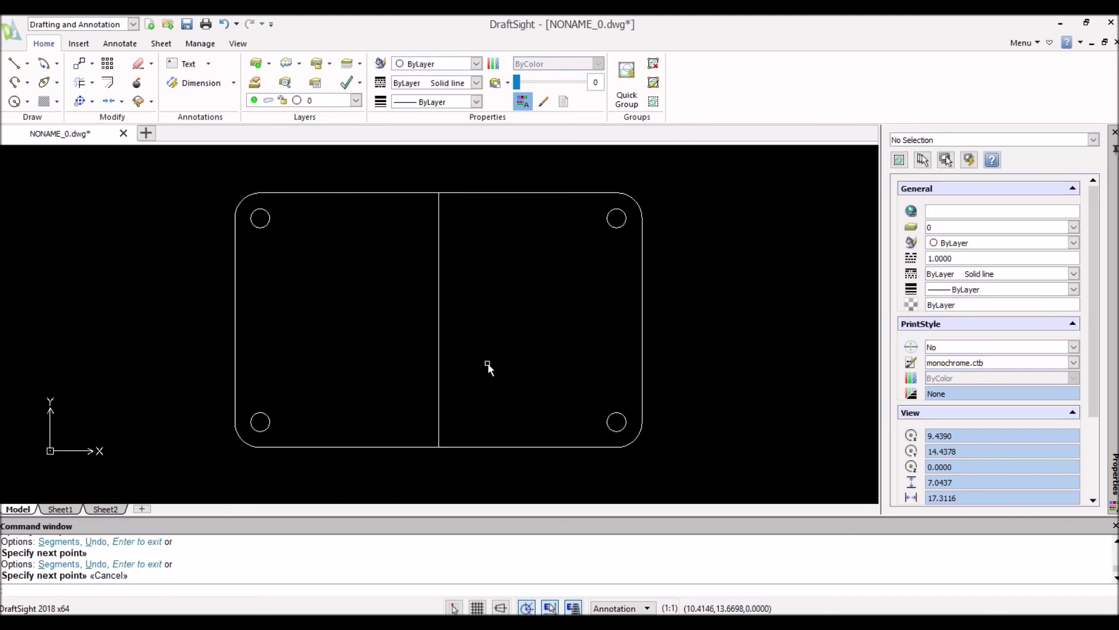
type("l")
key("Return")
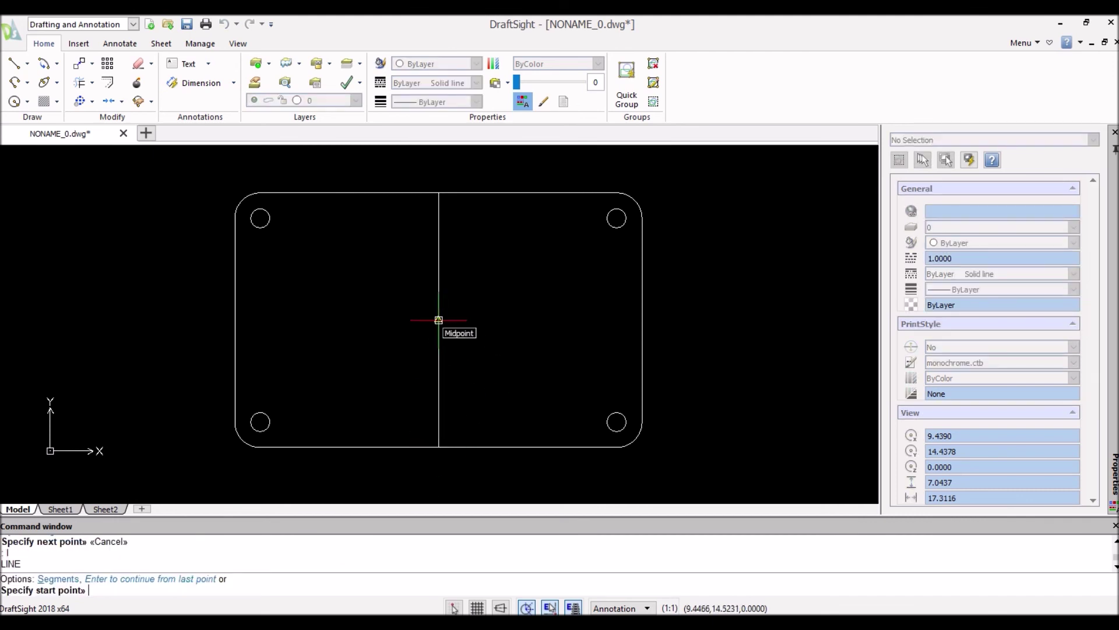
key("Escape")
- Draw a 4 by 3 rectangle from line segments in the empty space to the left of the plate
middle_click_drag(307, 329, 492, 327)
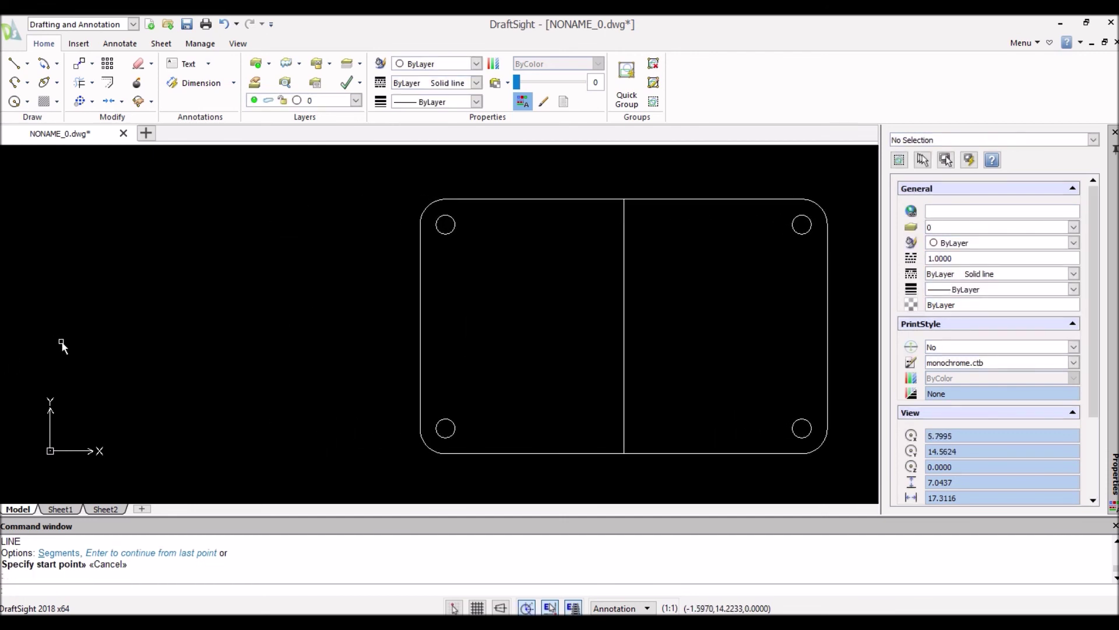
key("Return")
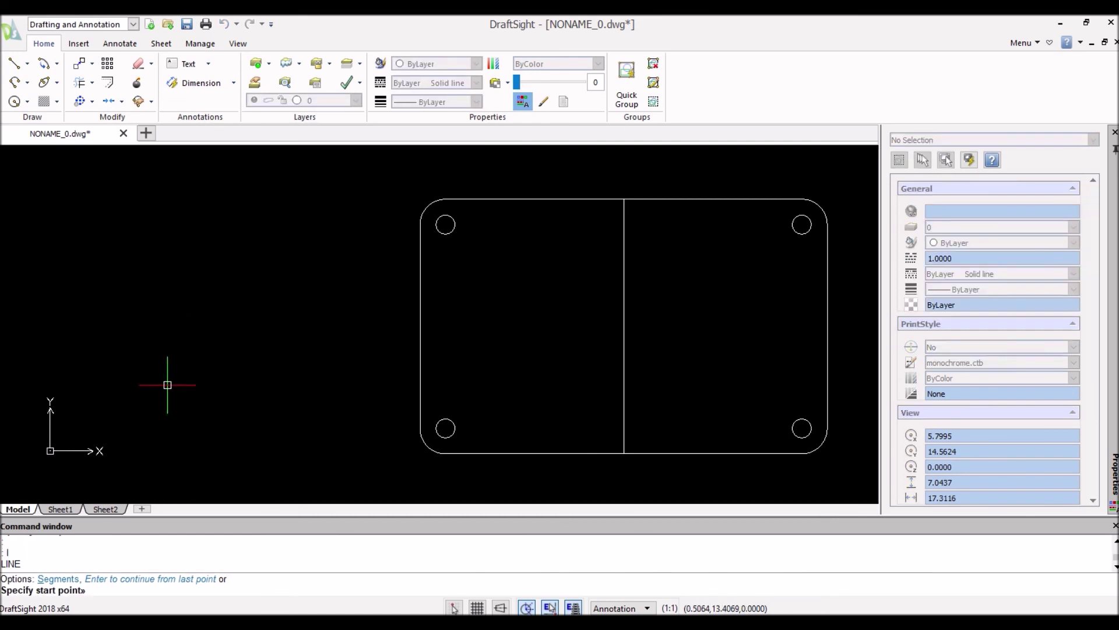
left_click(136, 381)
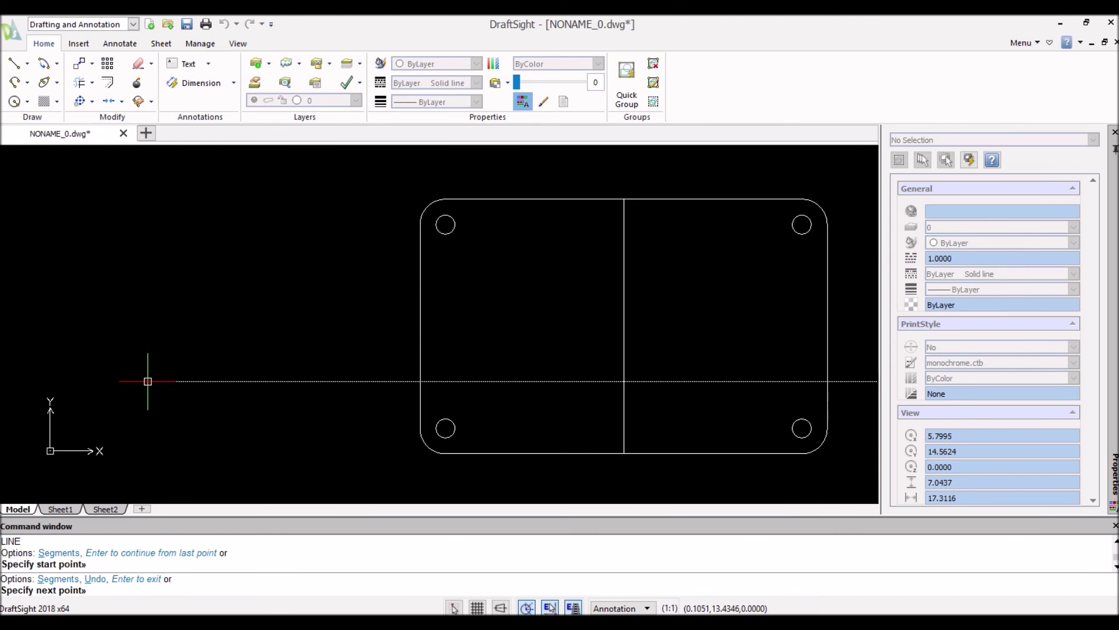
type("4")
key("Return")
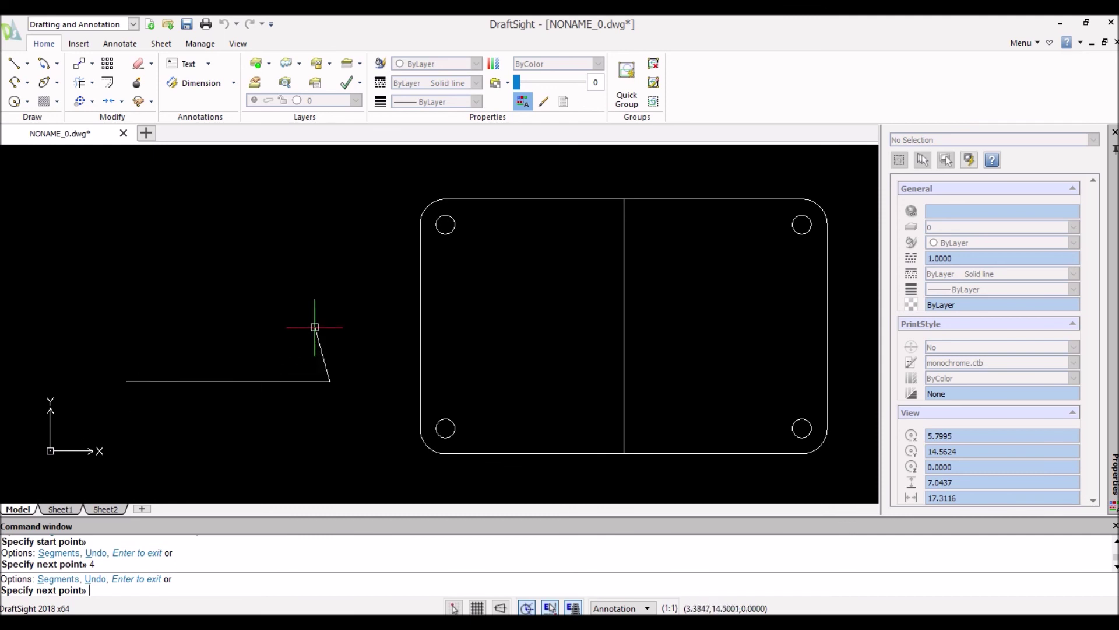
type("3")
key("Return")
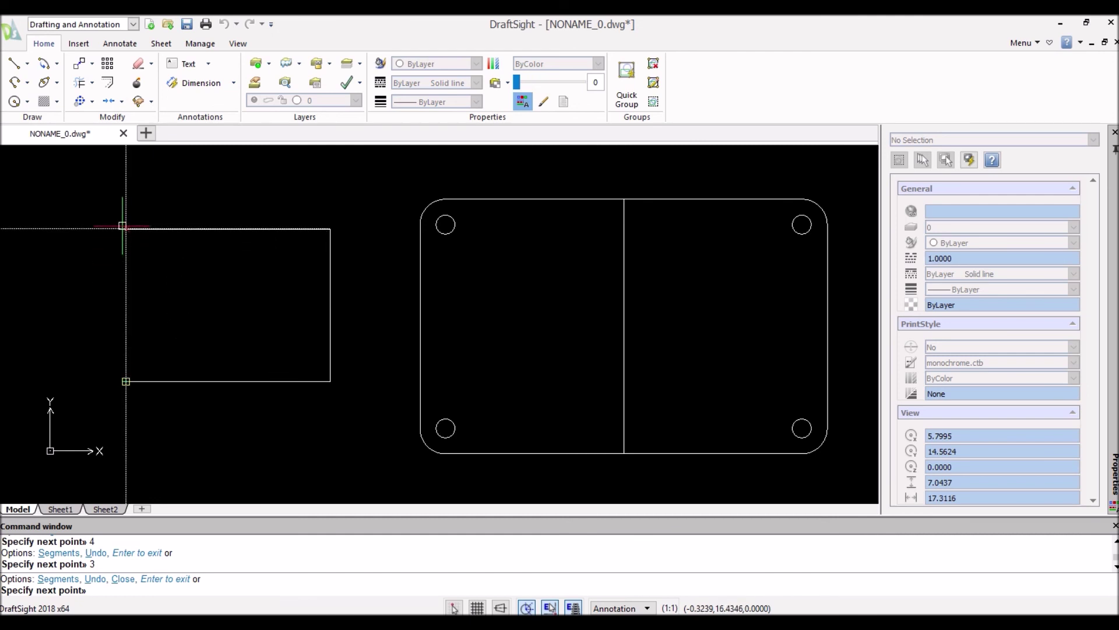
left_click(127, 229)
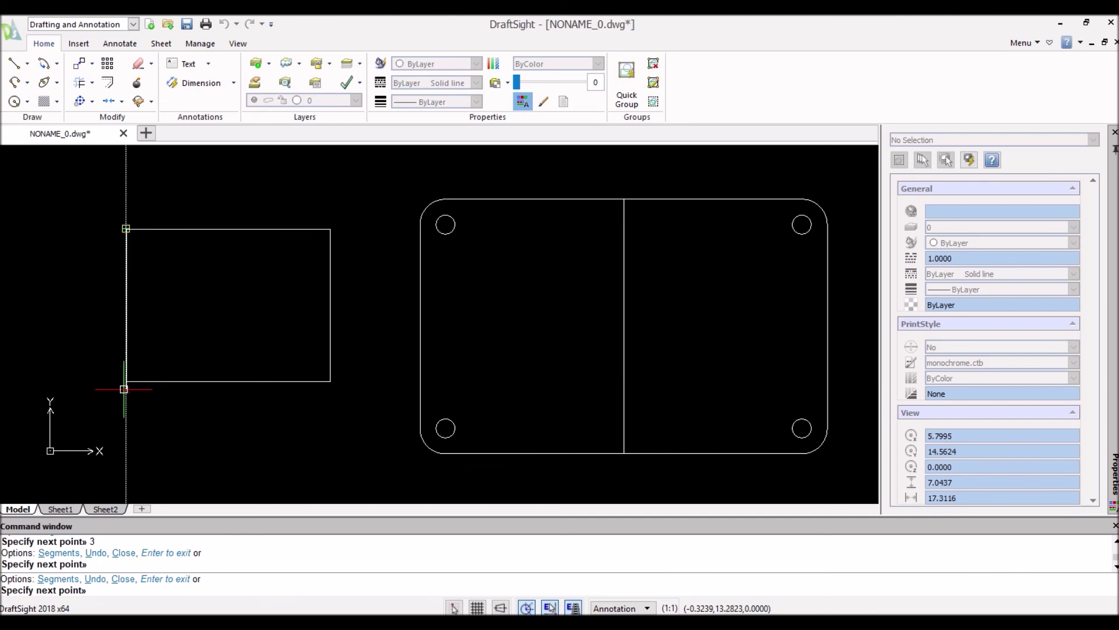
key("Escape")
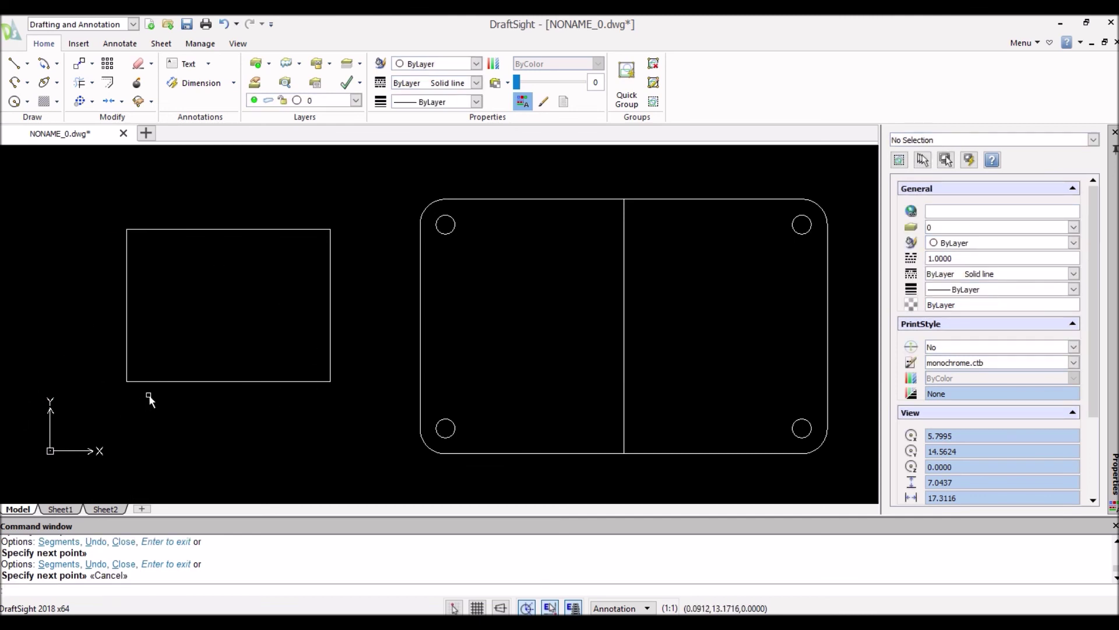
- Add a Smart dimension for the small rectangle's width below its bottom edge
left_click(234, 85)
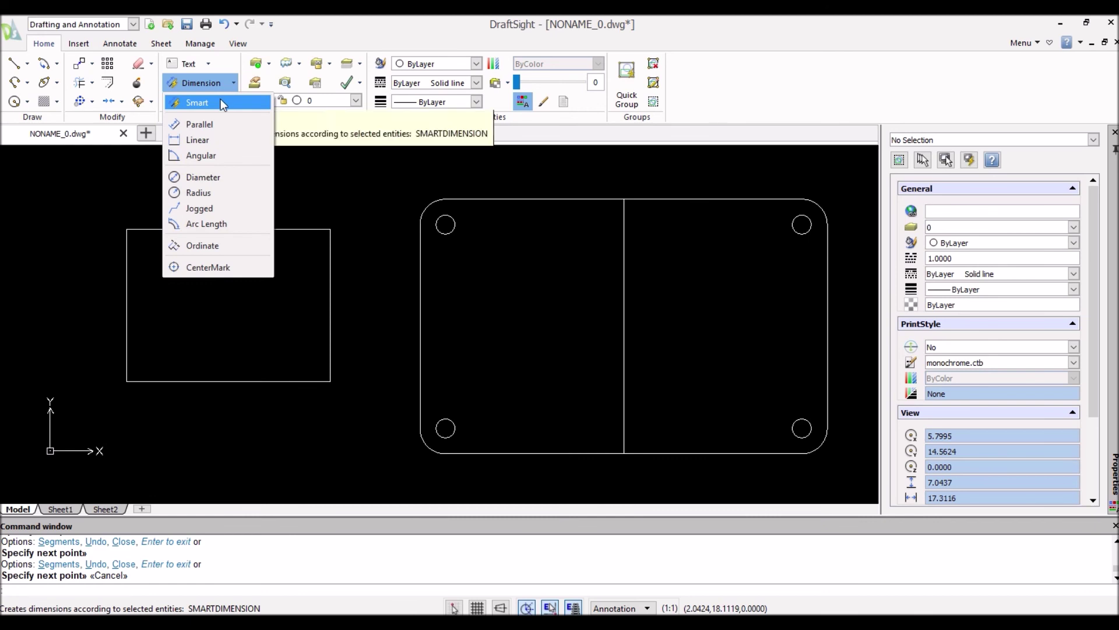
left_click(222, 104)
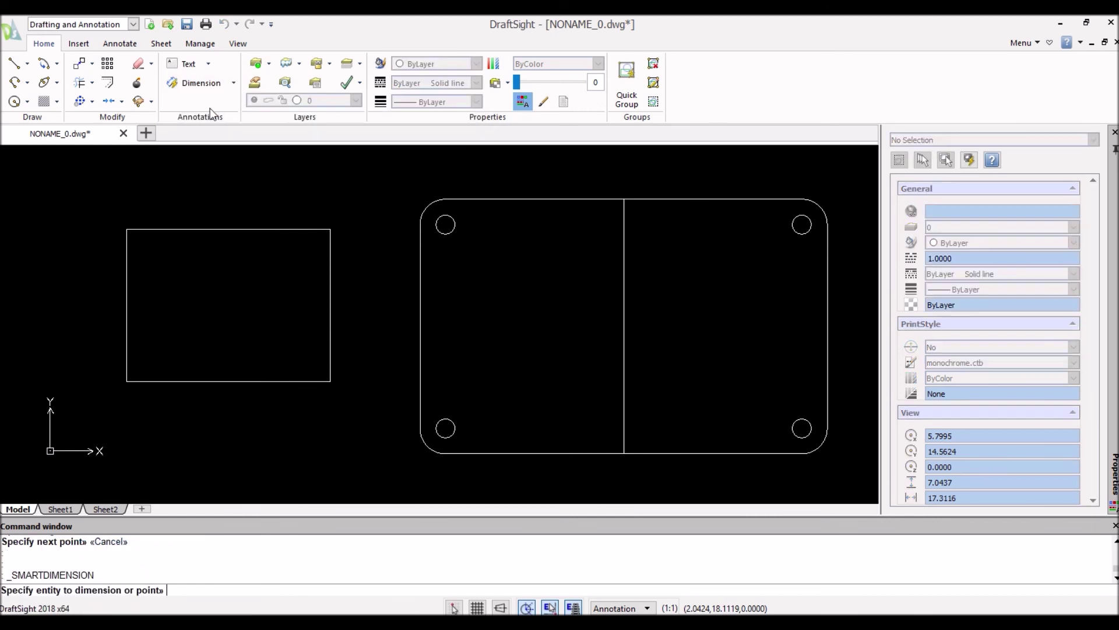
left_click(206, 379)
left_click(349, 439)
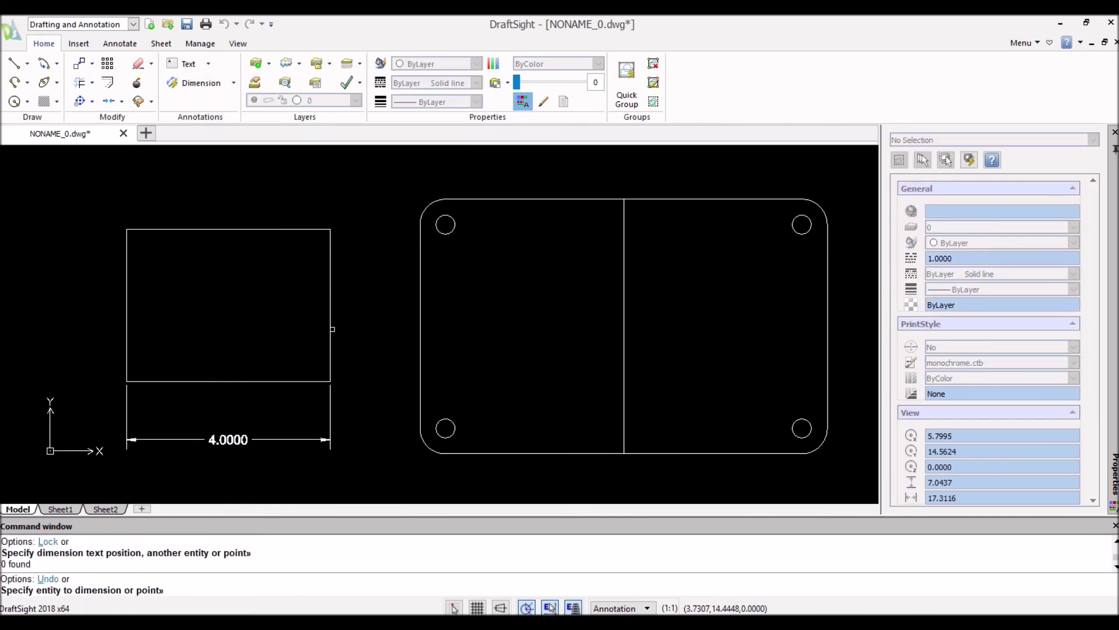
key("Escape")
key("Return")
left_click(331, 311)
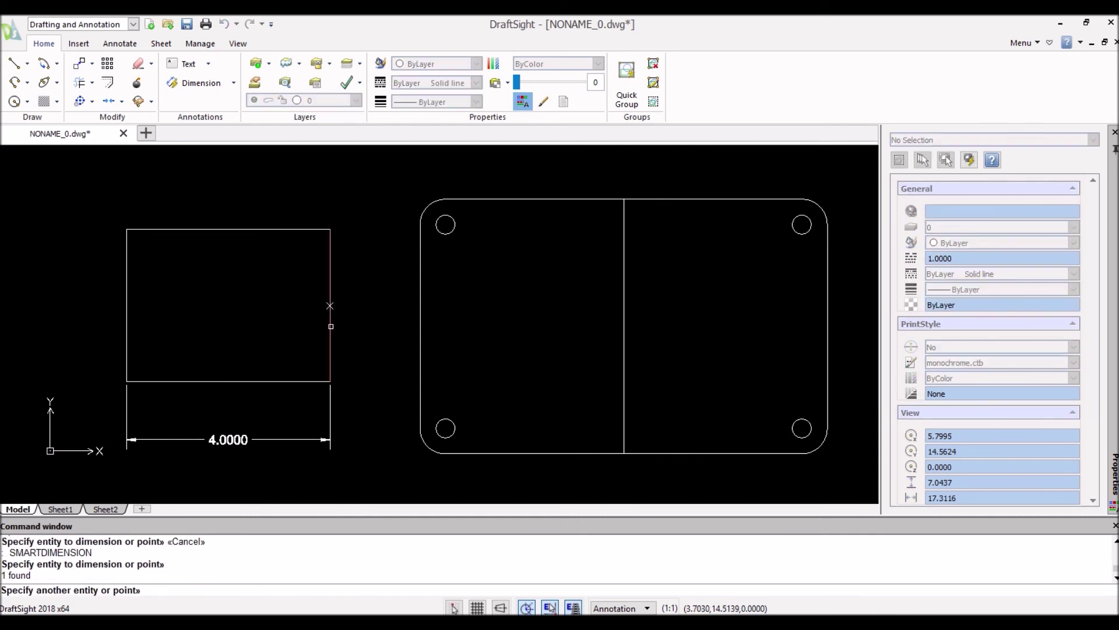
left_click(331, 327)
key("Escape")
key("Escape")
left_click(331, 325)
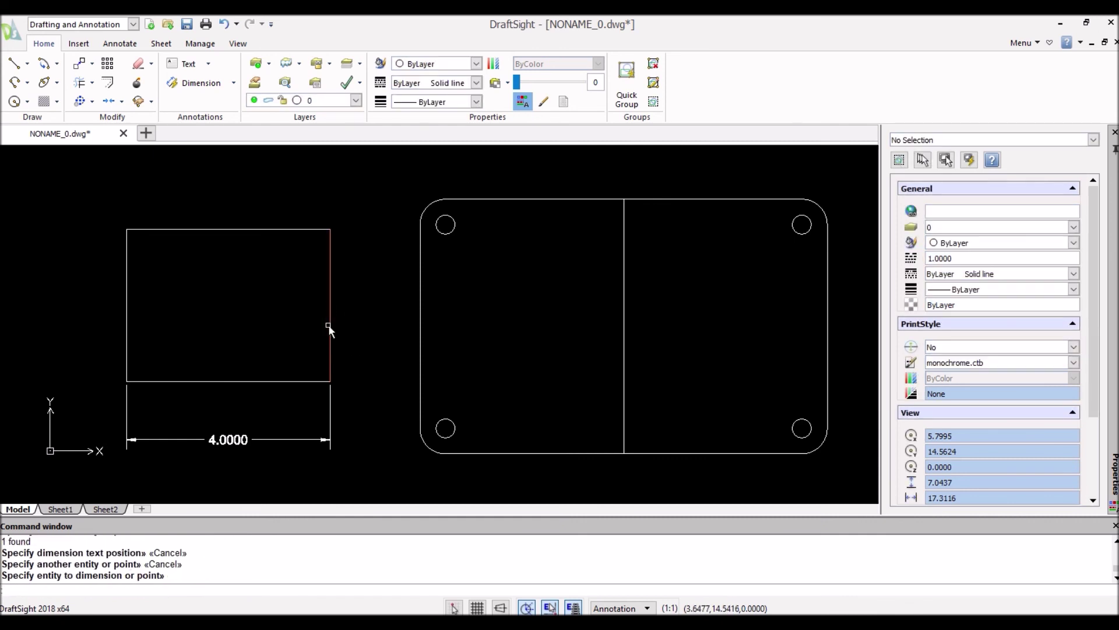
key("Escape")
- Add a Smart dimension for the small rectangle's height beside its right edge
left_click(201, 83)
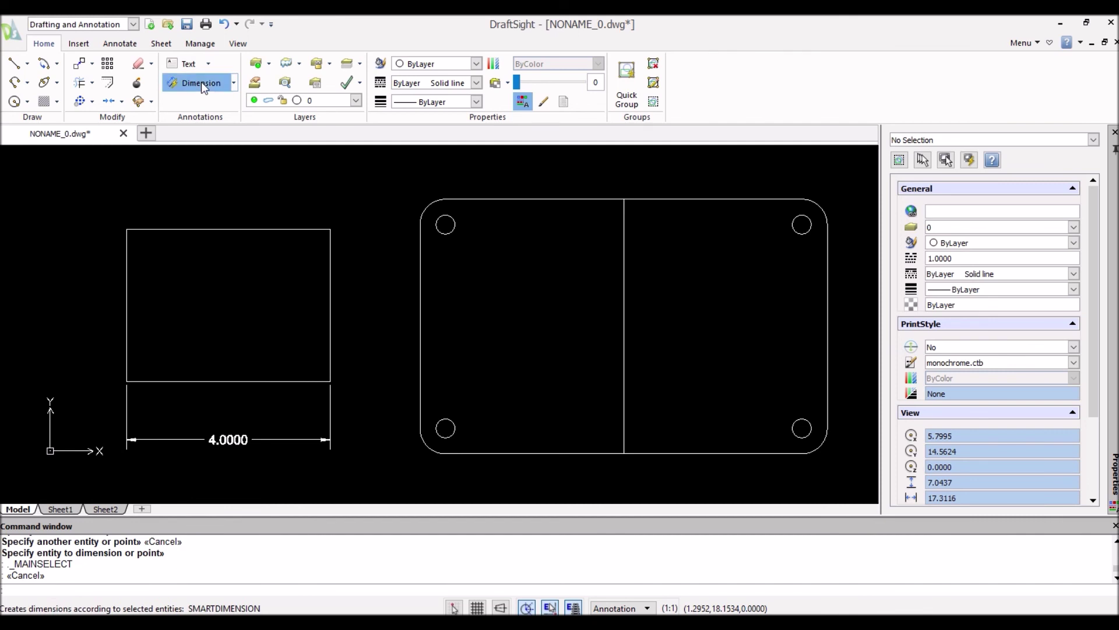
left_click(330, 348)
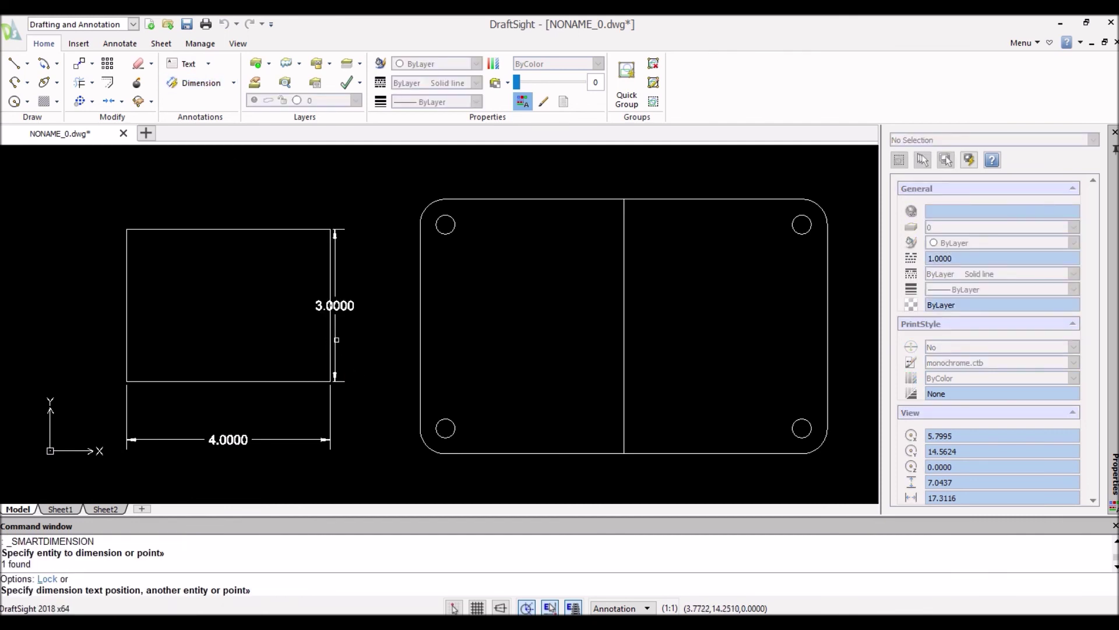
left_click(371, 306)
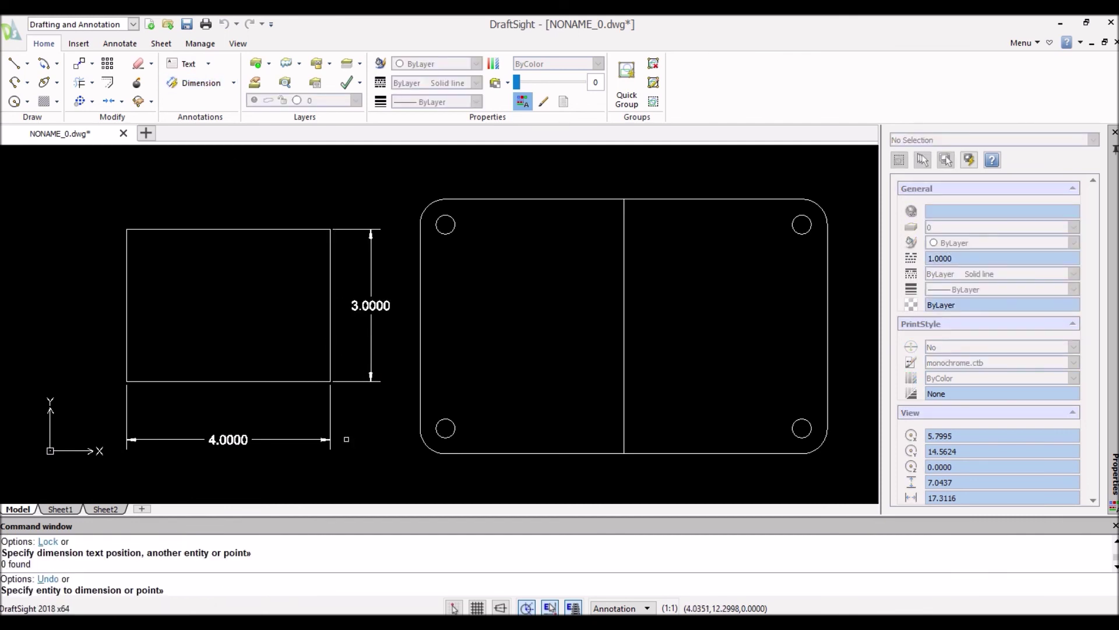
key("Escape")
- Delete the width and height dimensions of the small rectangle
left_click(330, 412)
type("e")
key("Return")
left_click(358, 385)
type("e")
key("Return")
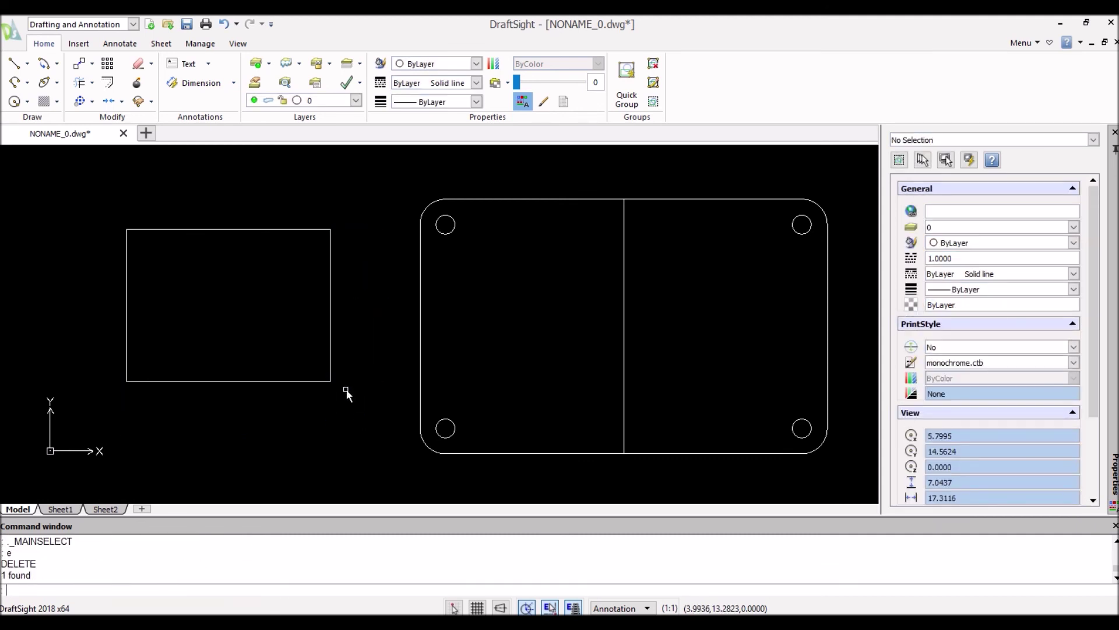
- Draw a vertical line between the midpoints of the small rectangle's top and bottom edges
type("l")
key("Return")
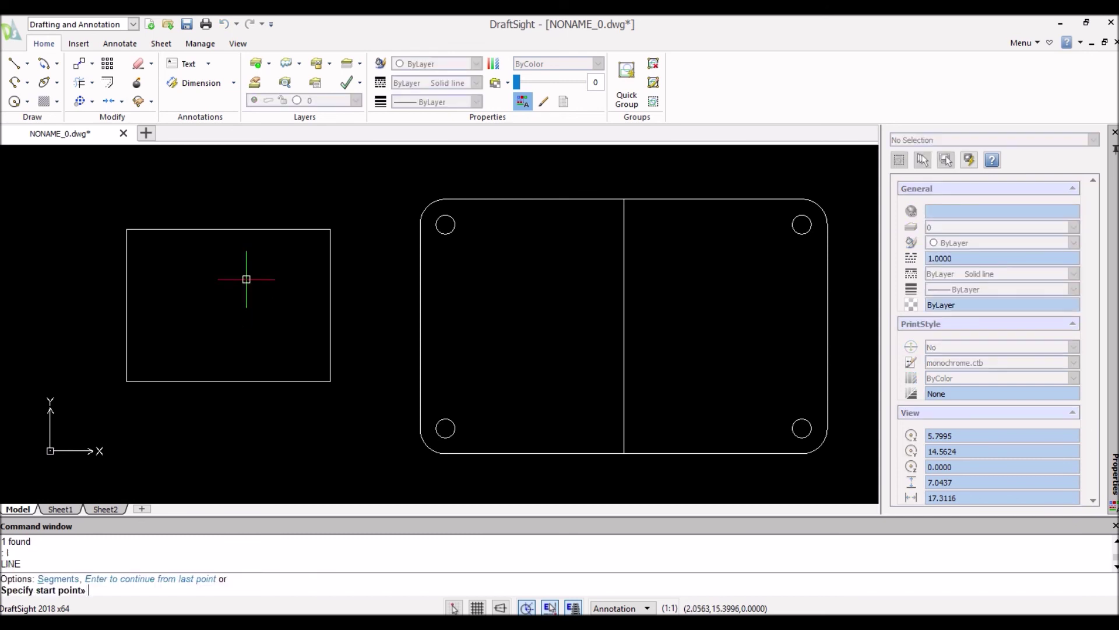
left_click(228, 228)
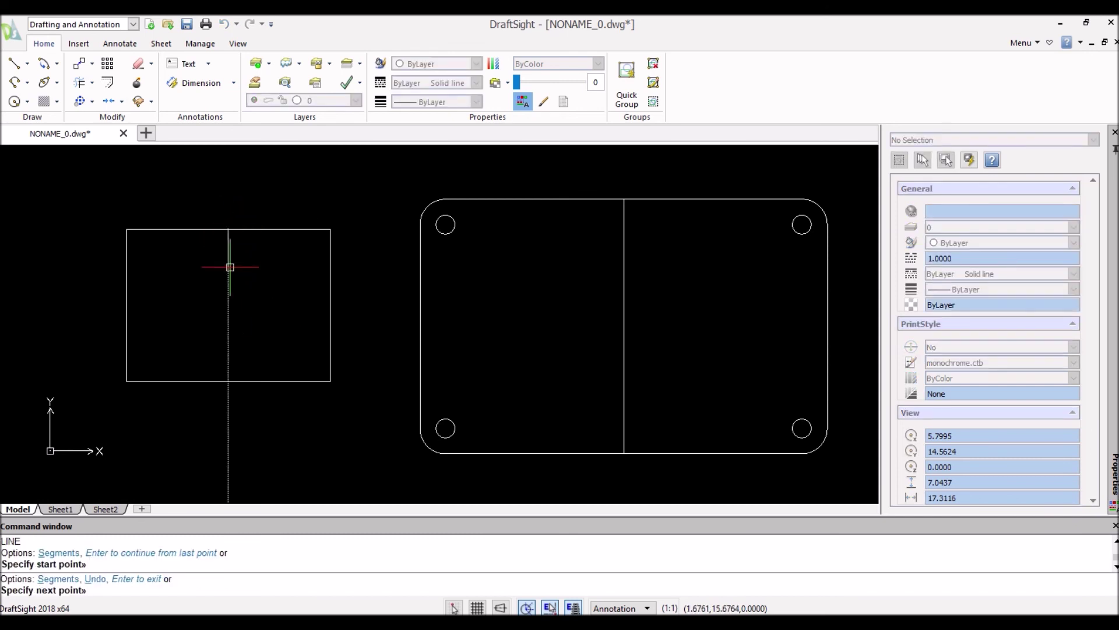
left_click(228, 381)
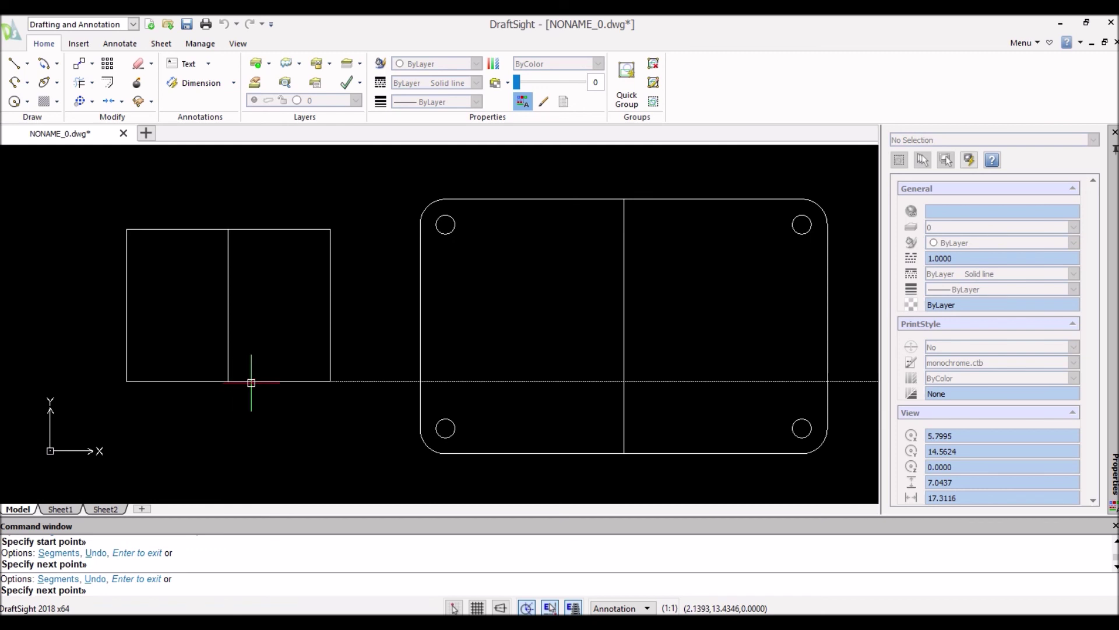
key("Escape")
- Move the small rectangle with its centre line from that line's midpoint to the midpoint of the plate's centre line
type("m")
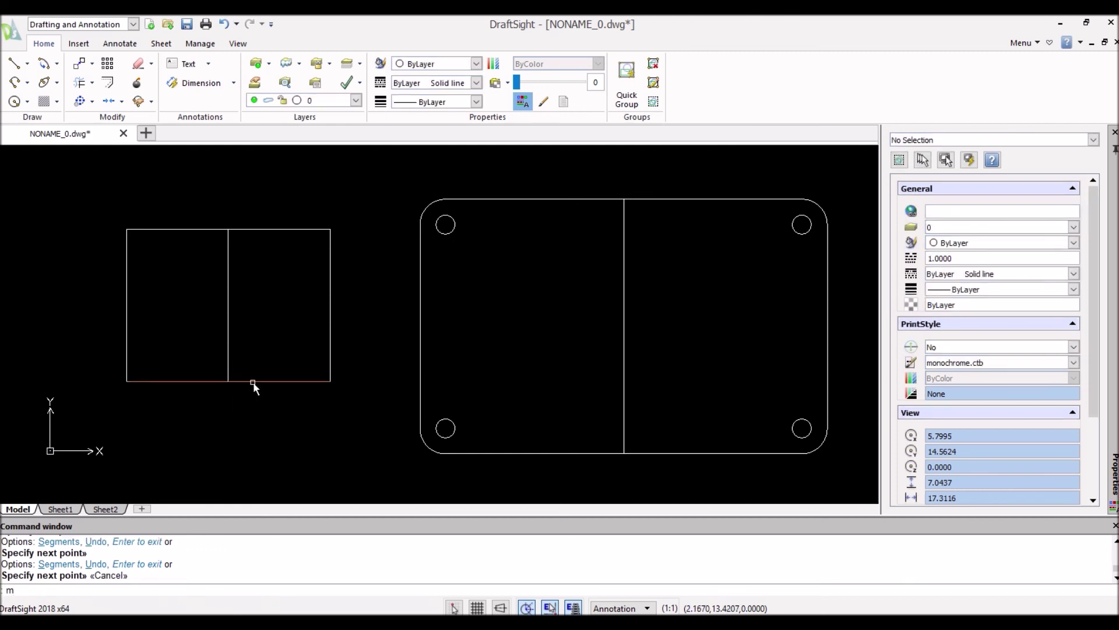
key("Return")
left_click(344, 414)
key("Return")
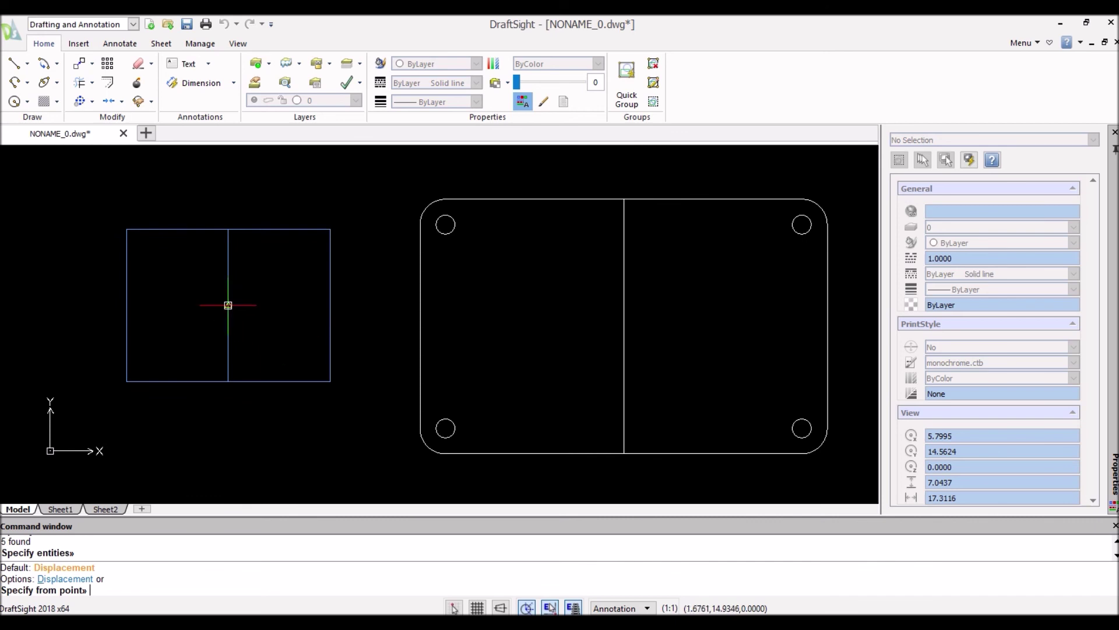
left_click(228, 305)
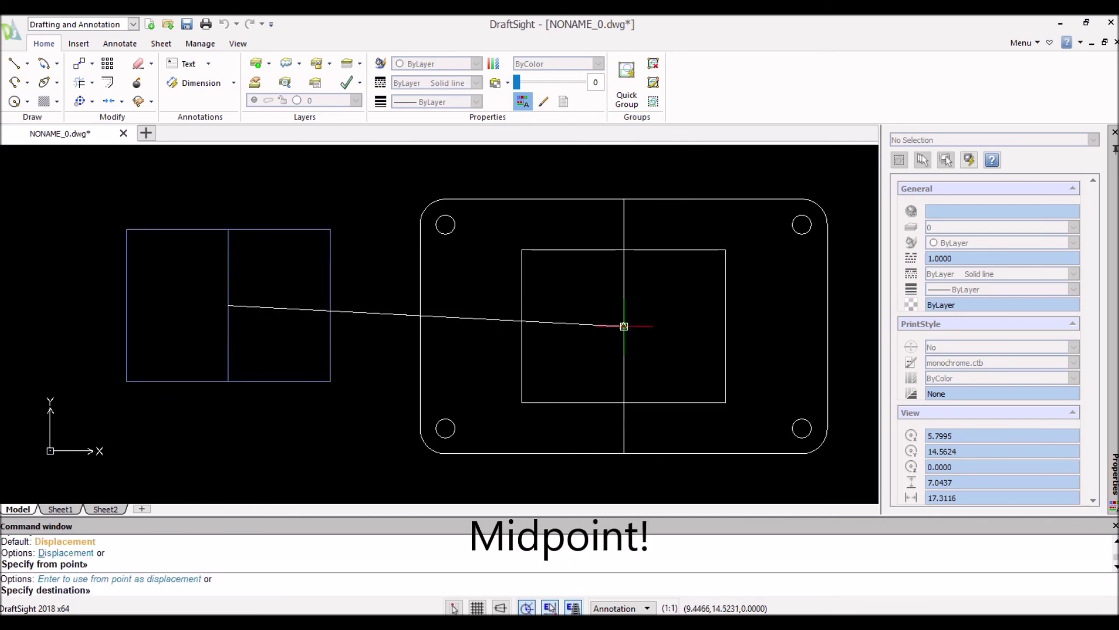
left_click(623, 326)
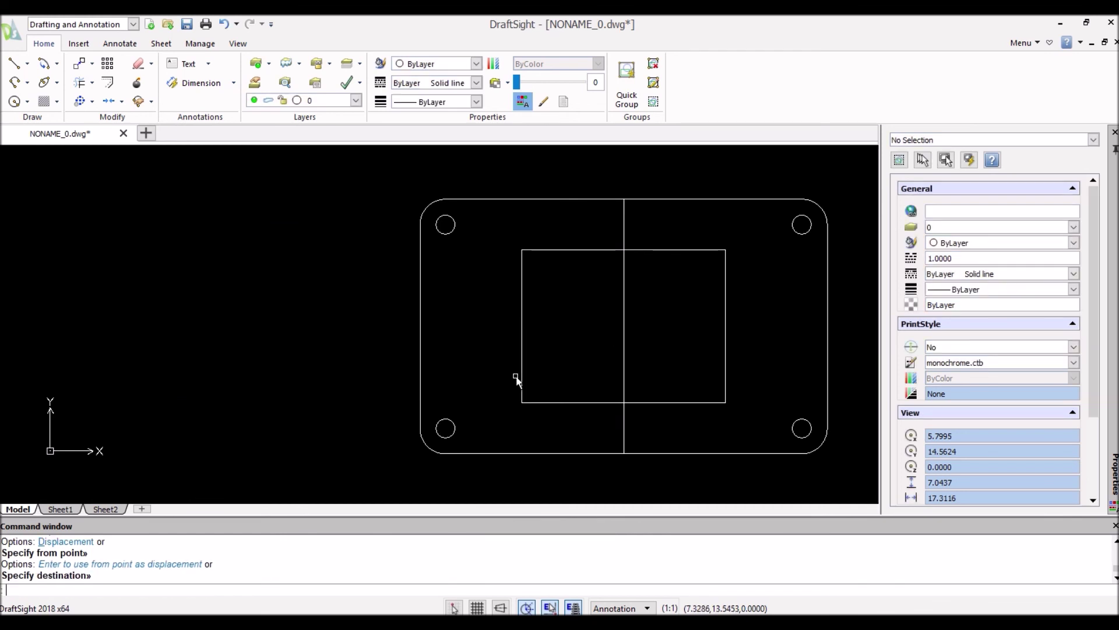
- Delete the two overlapping vertical centre lines of the plate and the inner rectangle
left_click(624, 274)
type("e")
key("Return")
left_click(623, 289)
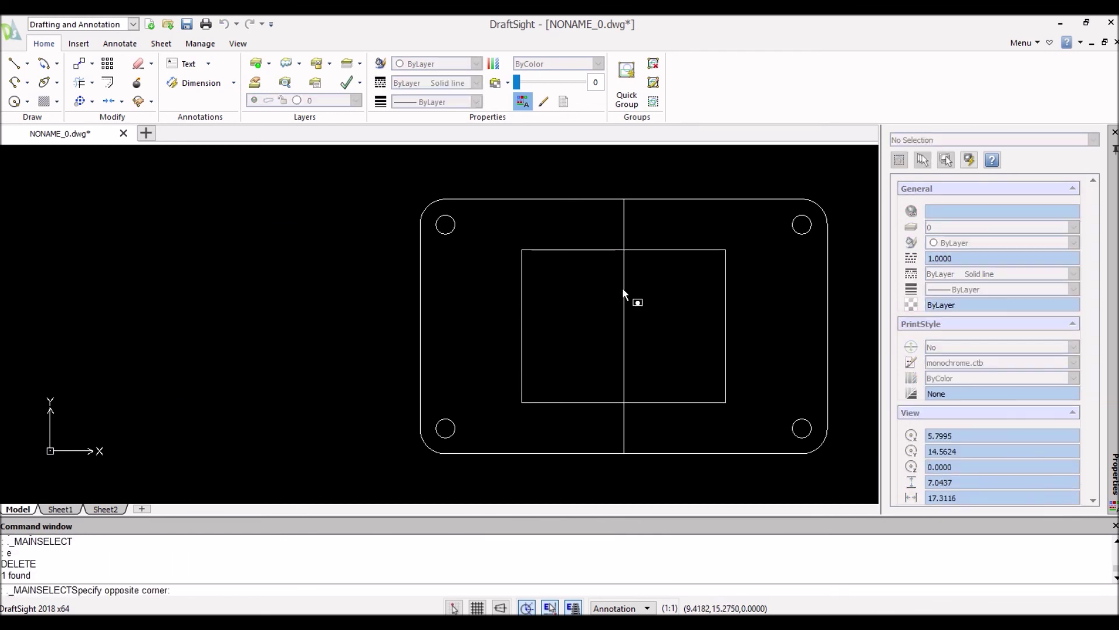
key("Escape")
key("Escape")
left_click(624, 291)
type("e")
key("Return")
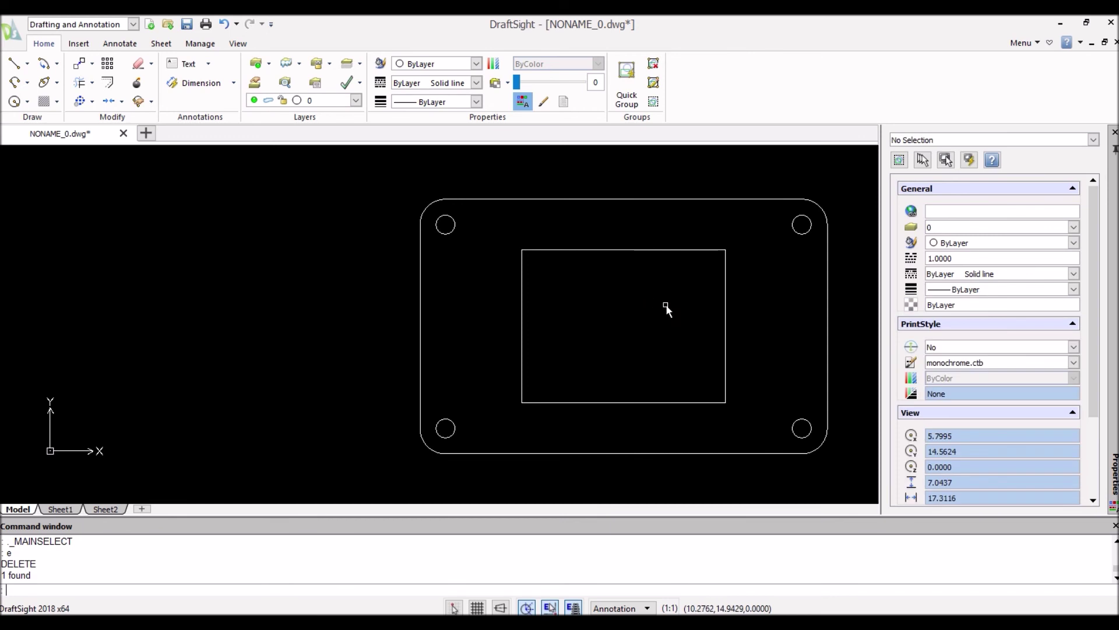
- Fillet the inner rectangle's upper-left corner with a radius of 0.375
middle_click_drag(670, 306, 520, 302)
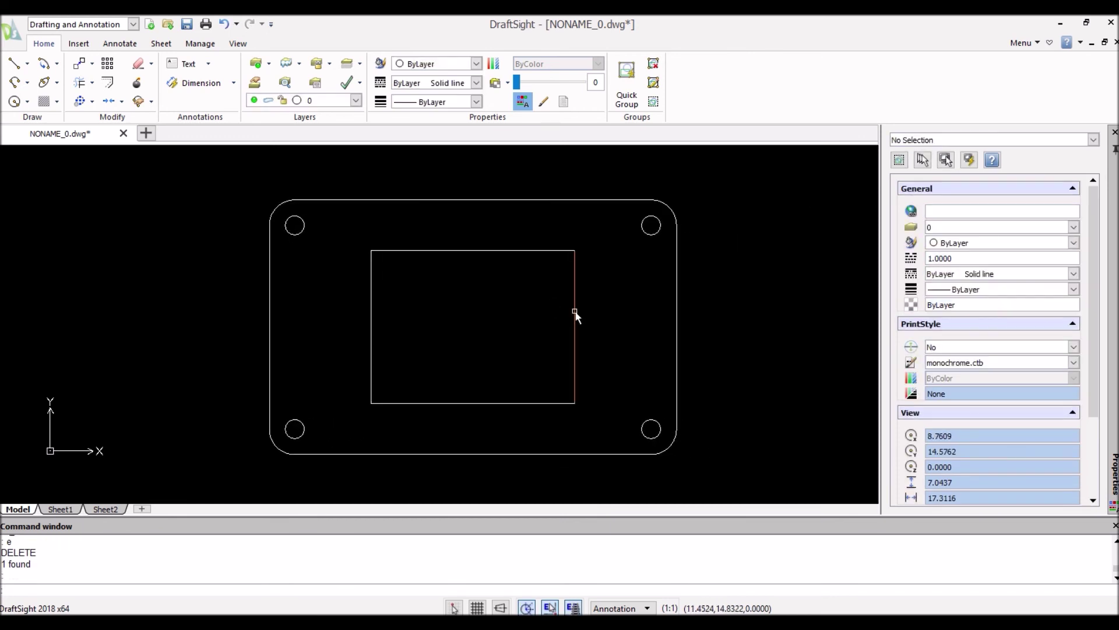
type("fillet")
key("Return")
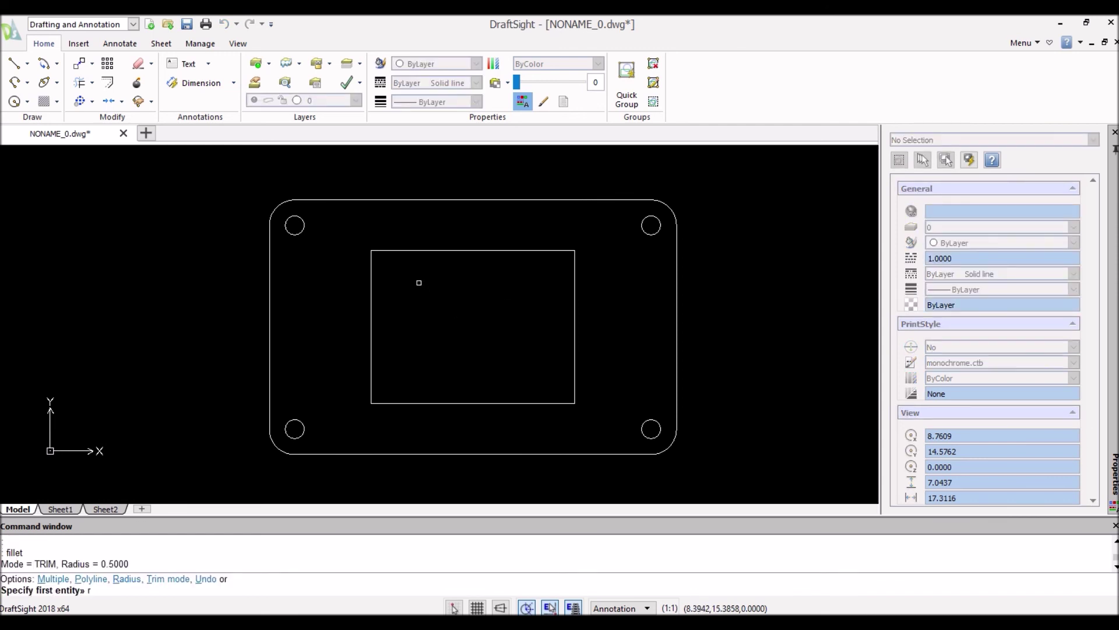
type("r")
key("Return")
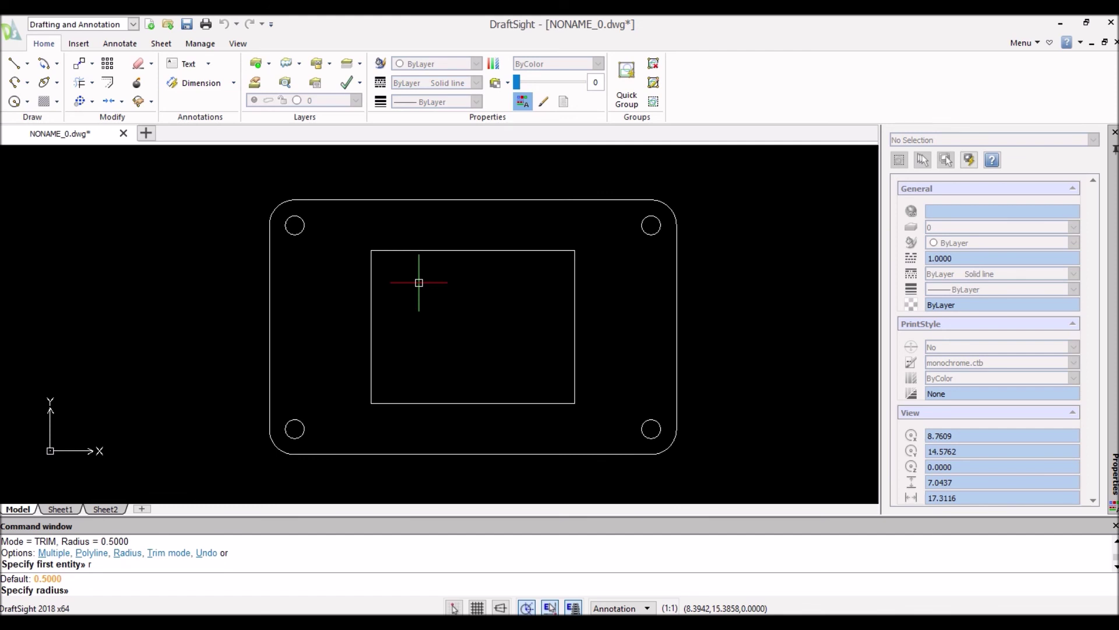
type(".375")
key("Return")
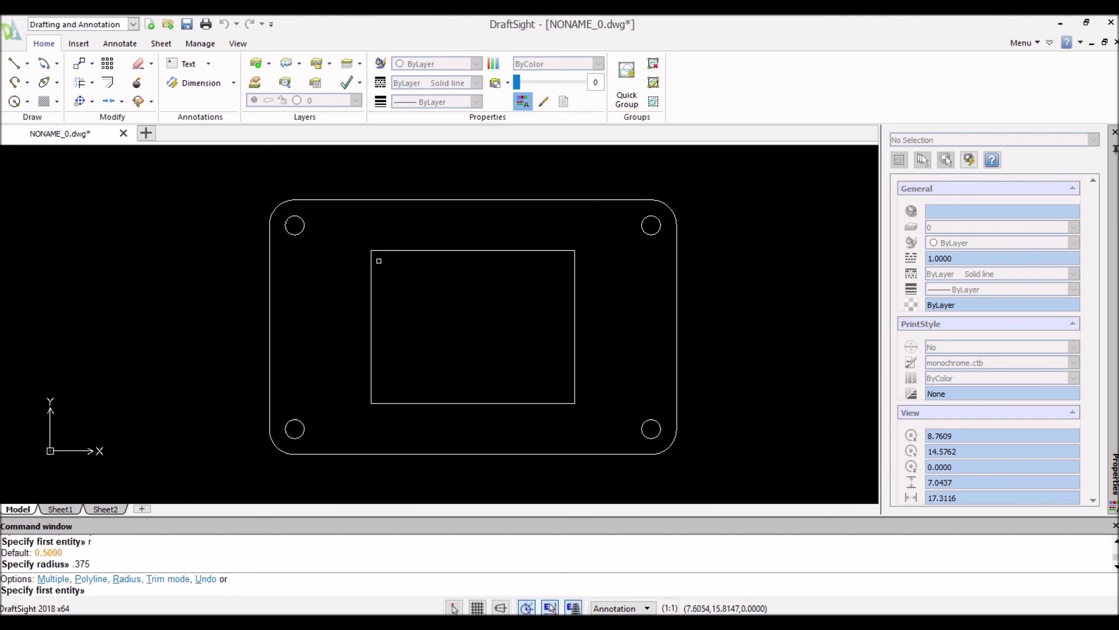
left_click(370, 260)
left_click(525, 250)
- Fillet the inner rectangle's remaining three corners with the same radius
key("Return")
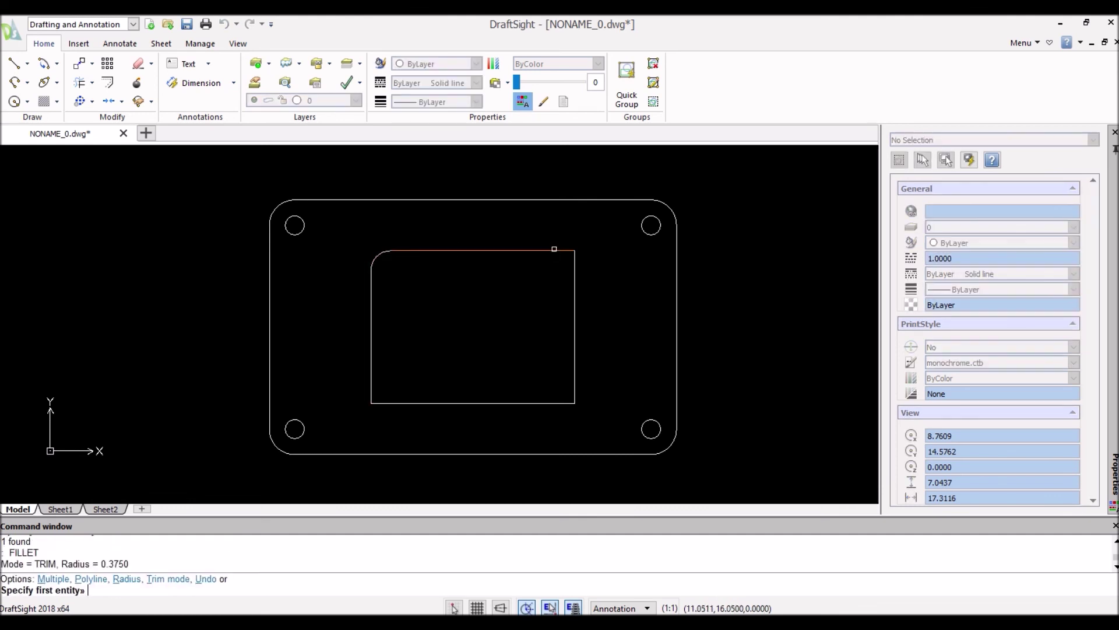
left_click(557, 253)
left_click(558, 251)
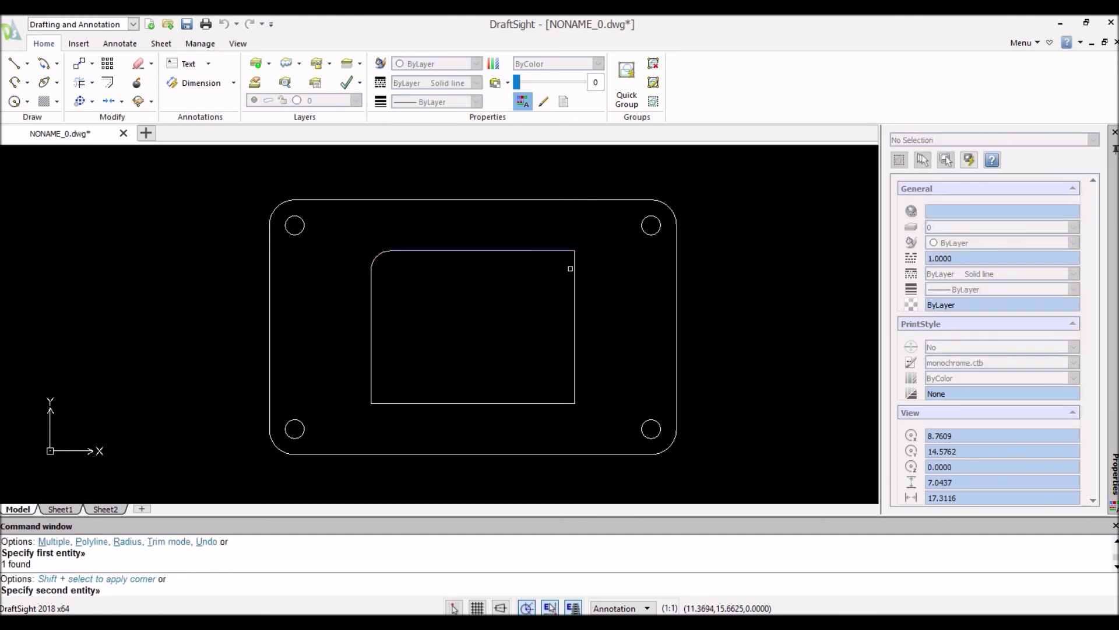
left_click(571, 302)
key("Return")
left_click(575, 377)
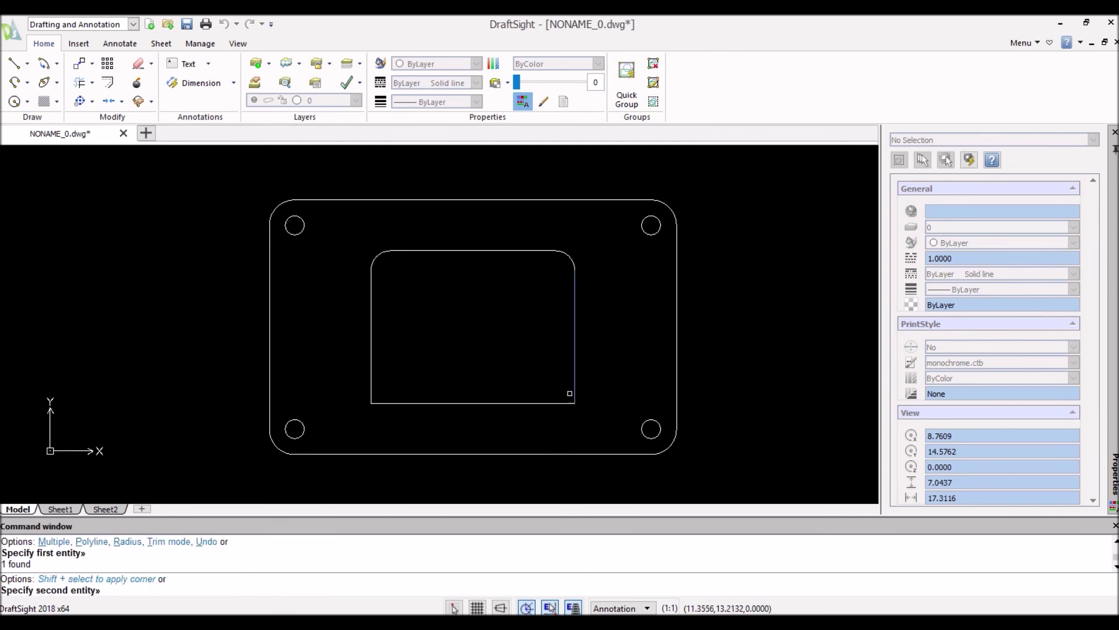
left_click(562, 403)
key("Return")
left_click(380, 402)
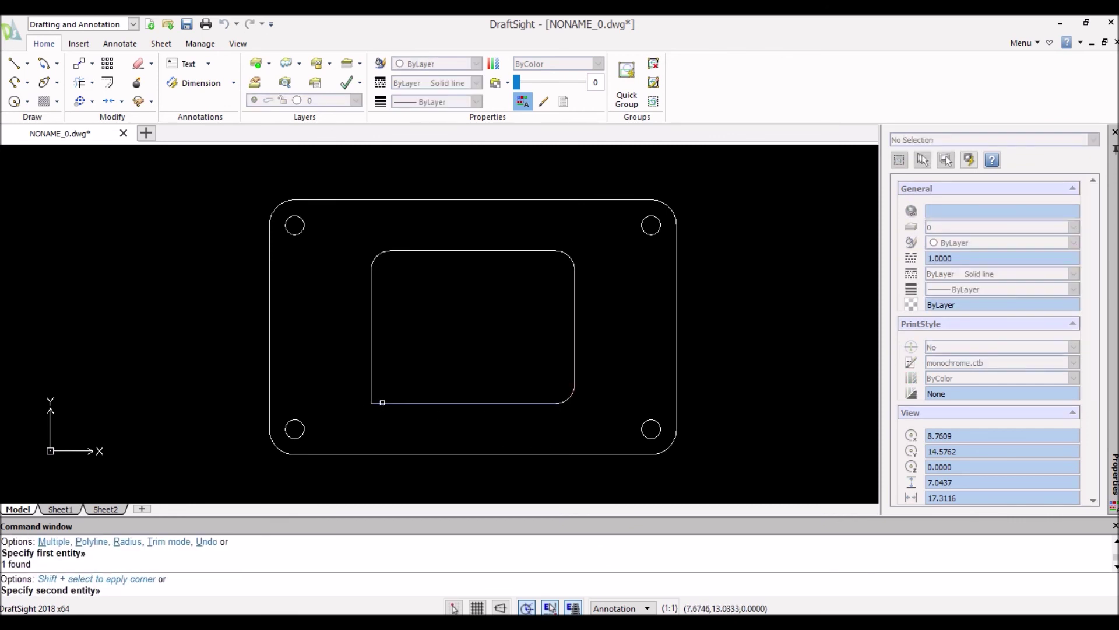
left_click(372, 382)
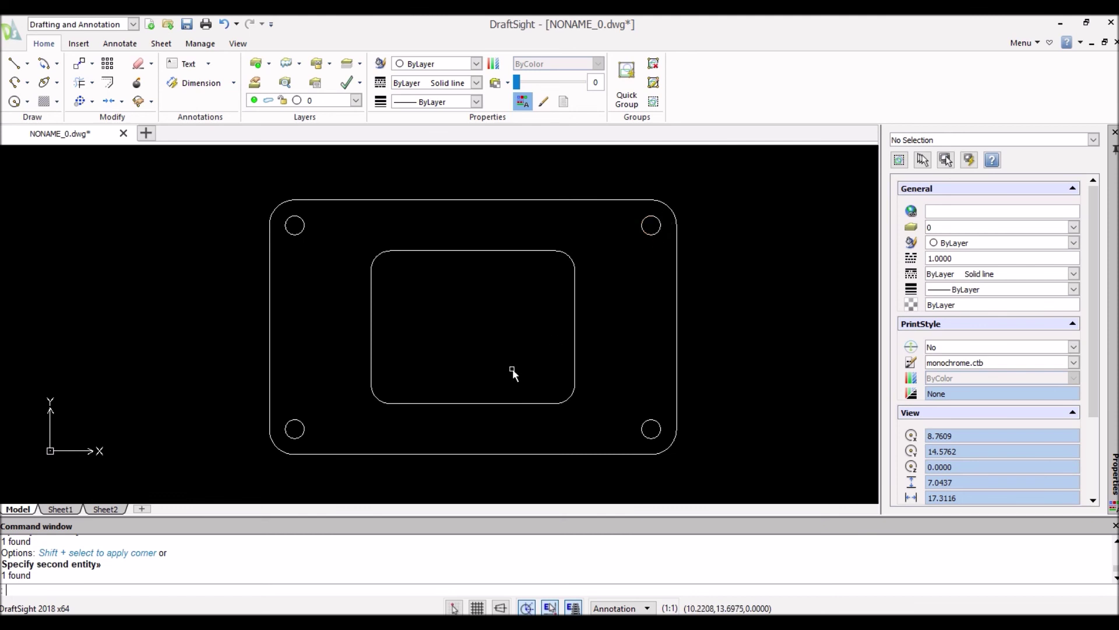
- Draw a vertical and a horizontal centre line across the plate's upper-left hole between its quadrant points
scroll(286, 216, "up", 3)
scroll(326, 242, "up", 2)
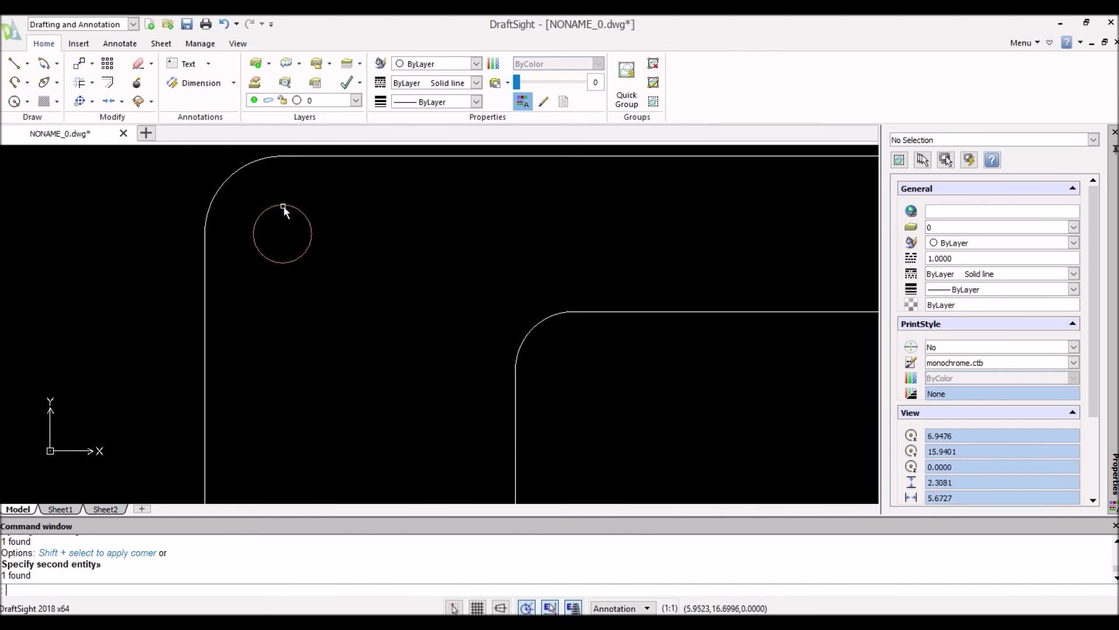
type("l")
key("Return")
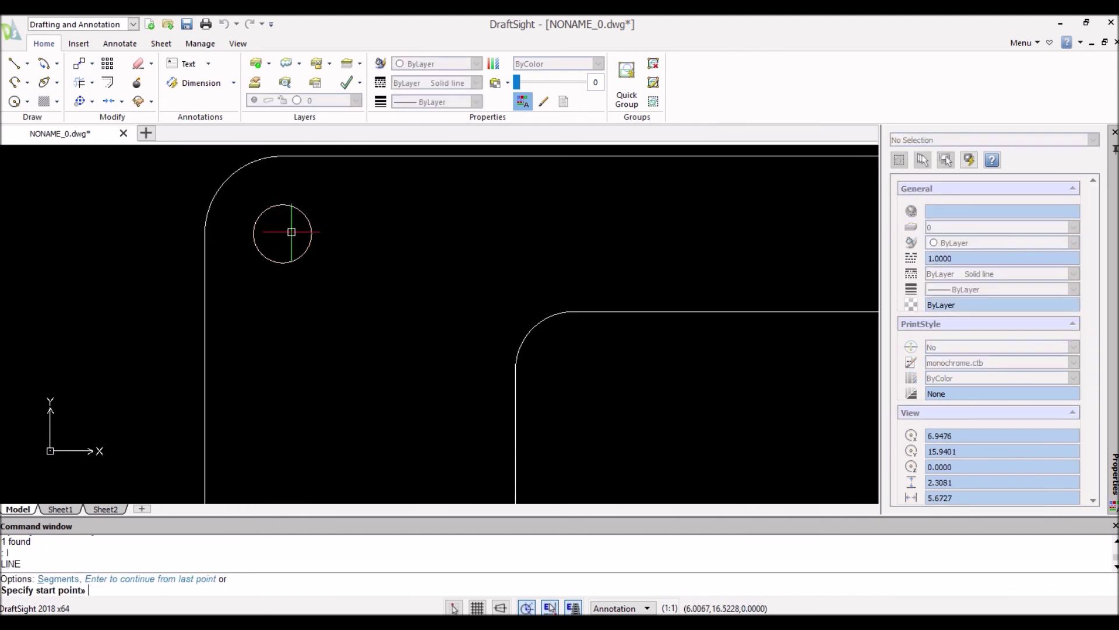
left_click(283, 205)
left_click(282, 262)
key("Escape")
key("Return")
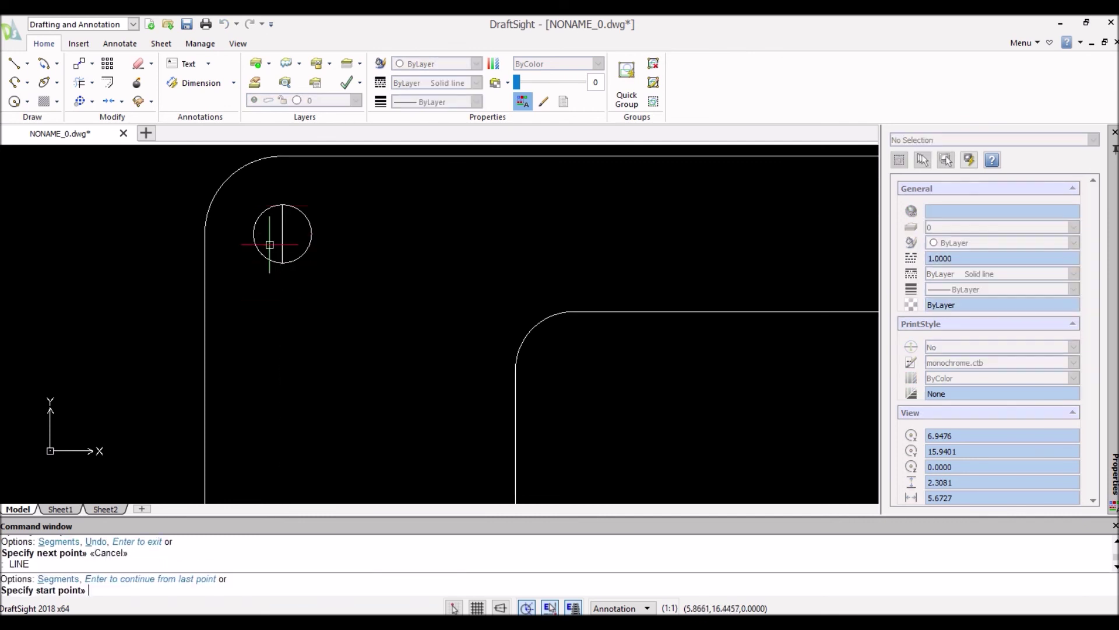
left_click(254, 233)
left_click(312, 233)
key("Escape")
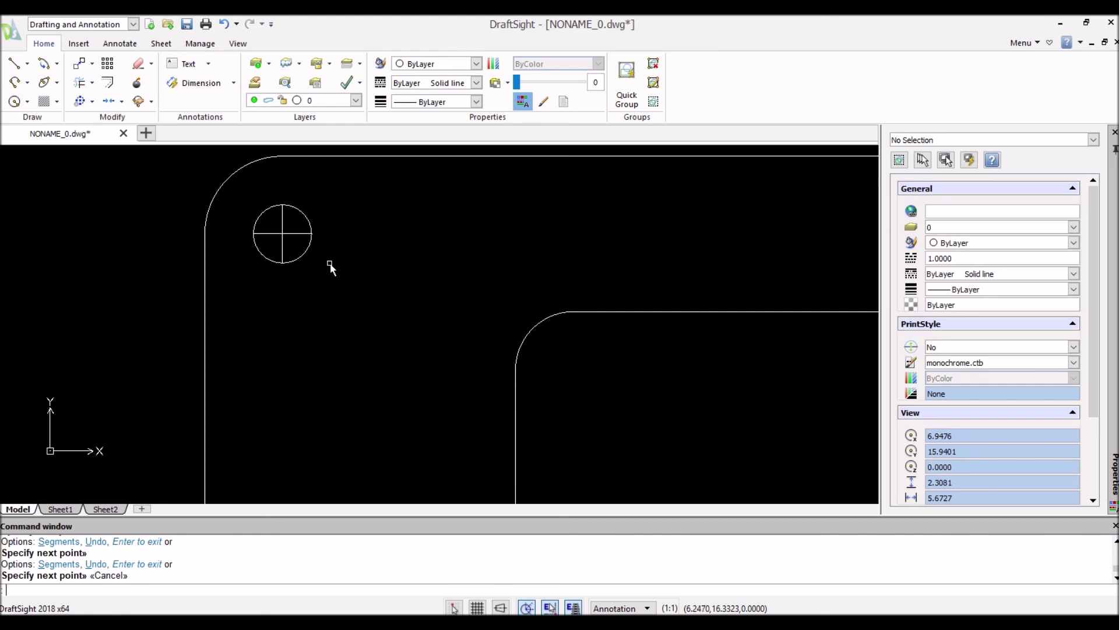
- Draw a vertical and a horizontal centre line across the plate's lower-left hole between its quadrant points
scroll(383, 315, "down", 5)
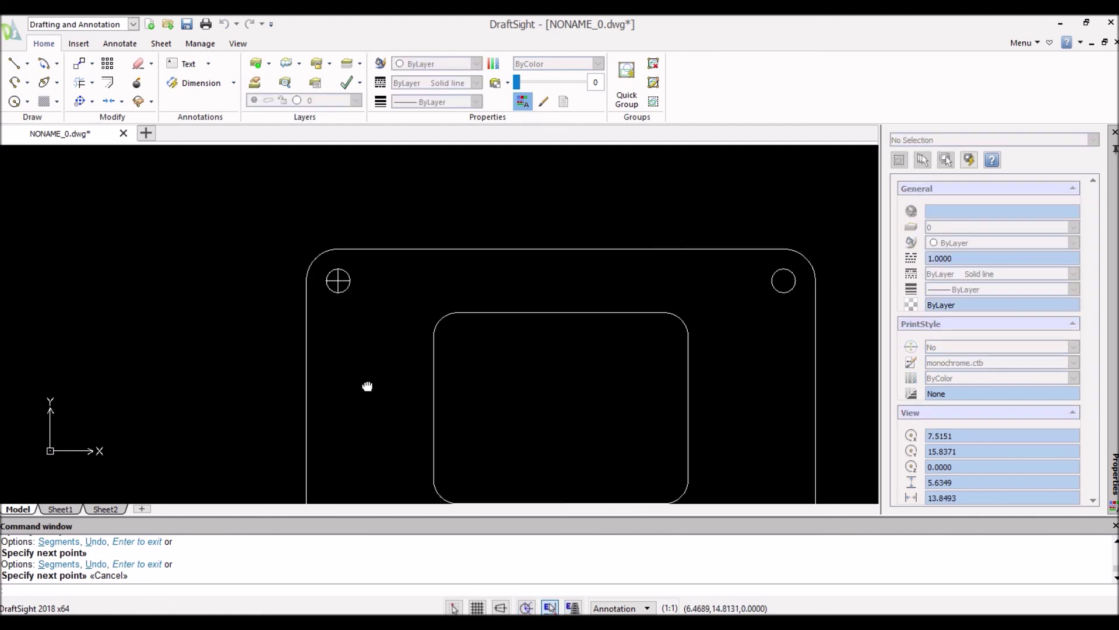
scroll(309, 436, "up", 8)
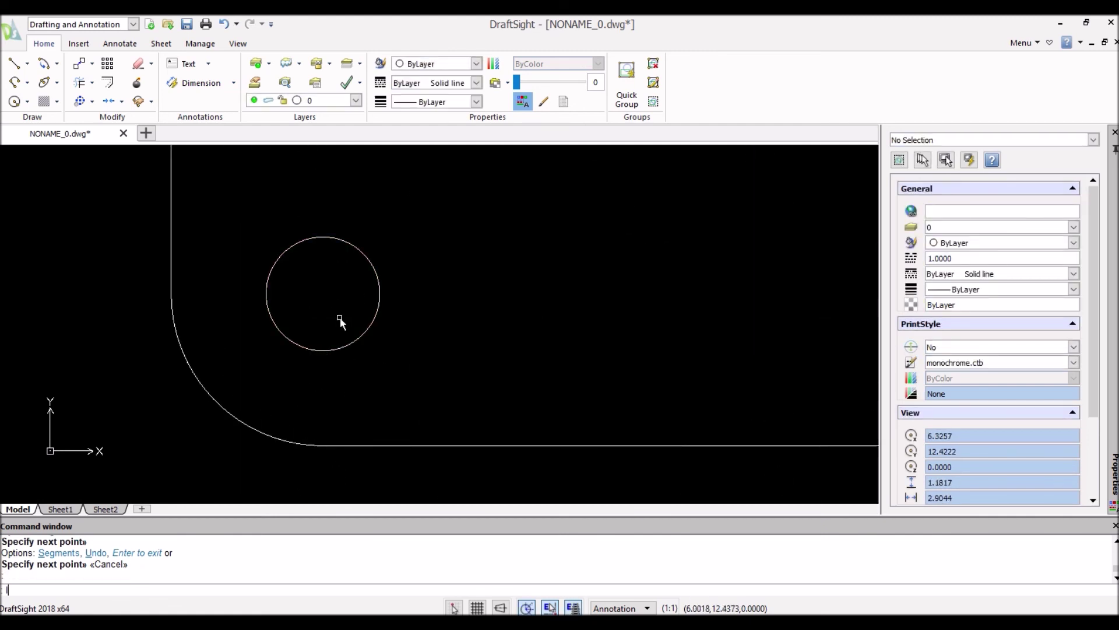
type("l")
key("Return")
left_click(323, 237)
left_click(323, 350)
key("Escape")
key("Return")
left_click(266, 293)
key("Escape")
key("Return")
left_click(266, 293)
left_click(380, 294)
- Draw a vertical centre line across the plate's lower-right hole from its upper to its lower quadrant point
scroll(534, 295, "down", 4)
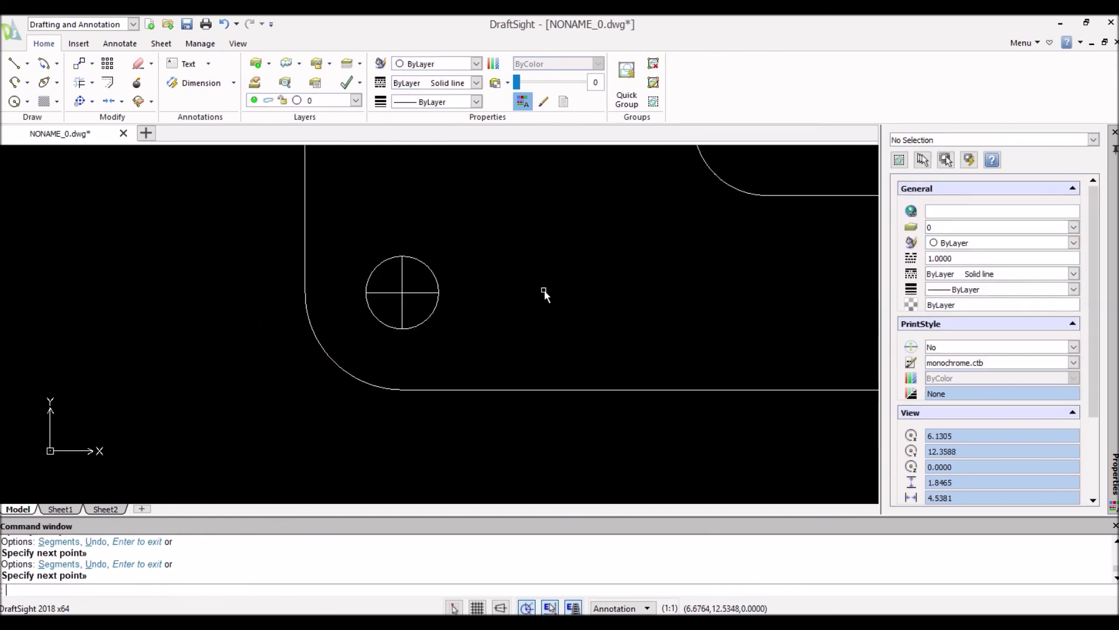
mouse_move(625, 309)
middle_mouse_down()
mouse_move(732, 320)
mouse_move(572, 387)
middle_mouse_up()
scroll(437, 317, "up", 2)
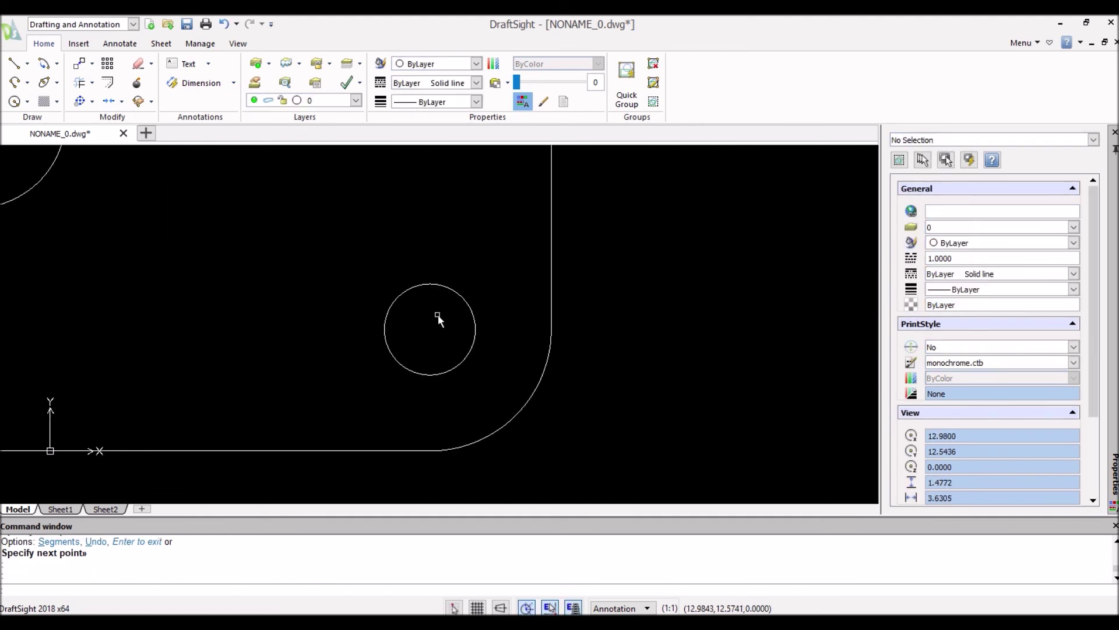
scroll(437, 318, "up", 3)
key("Return")
key("Return")
left_click(429, 284)
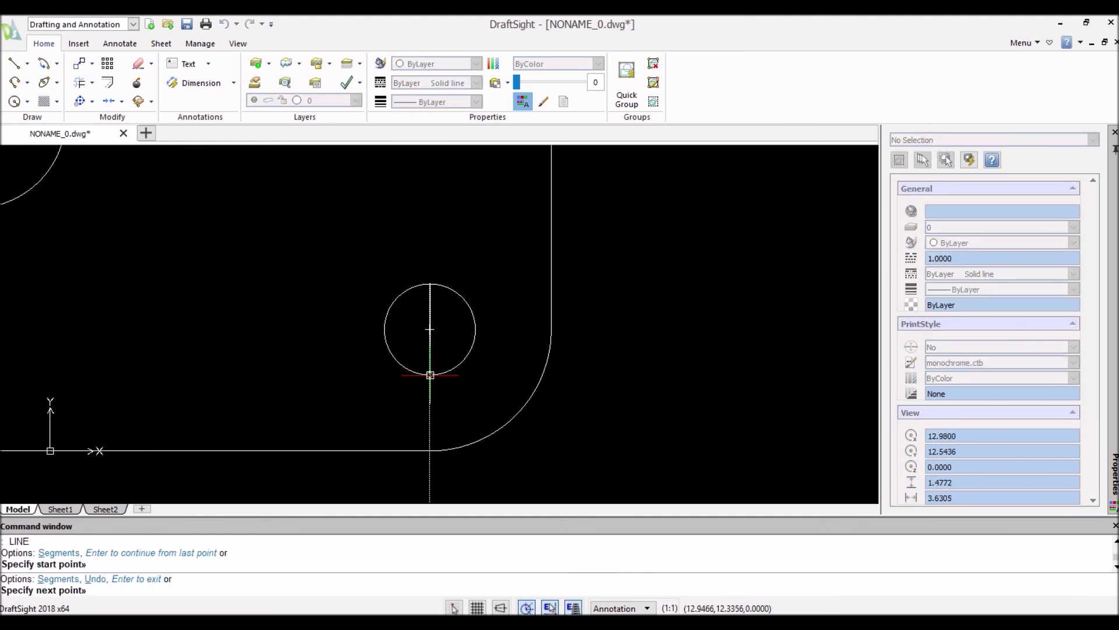
left_click(429, 375)
key("Return")
- Draw a trial horizontal line across the plate's lower-right hole and delete it
key("Return")
left_click(385, 329)
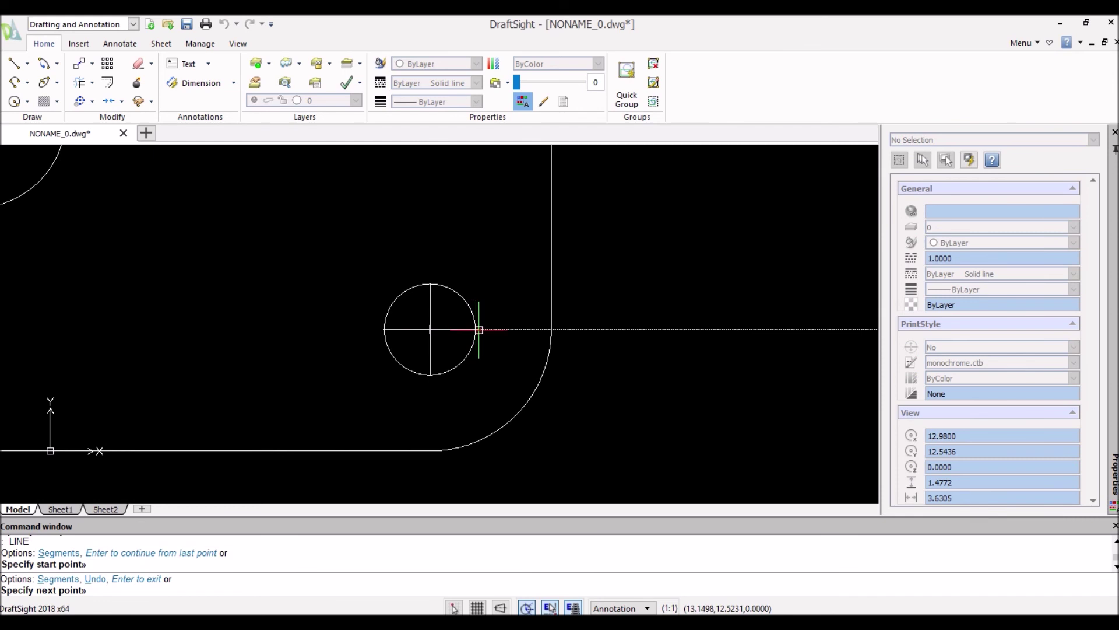
left_click(479, 328)
key("Escape")
left_click(420, 329)
key("Delete")
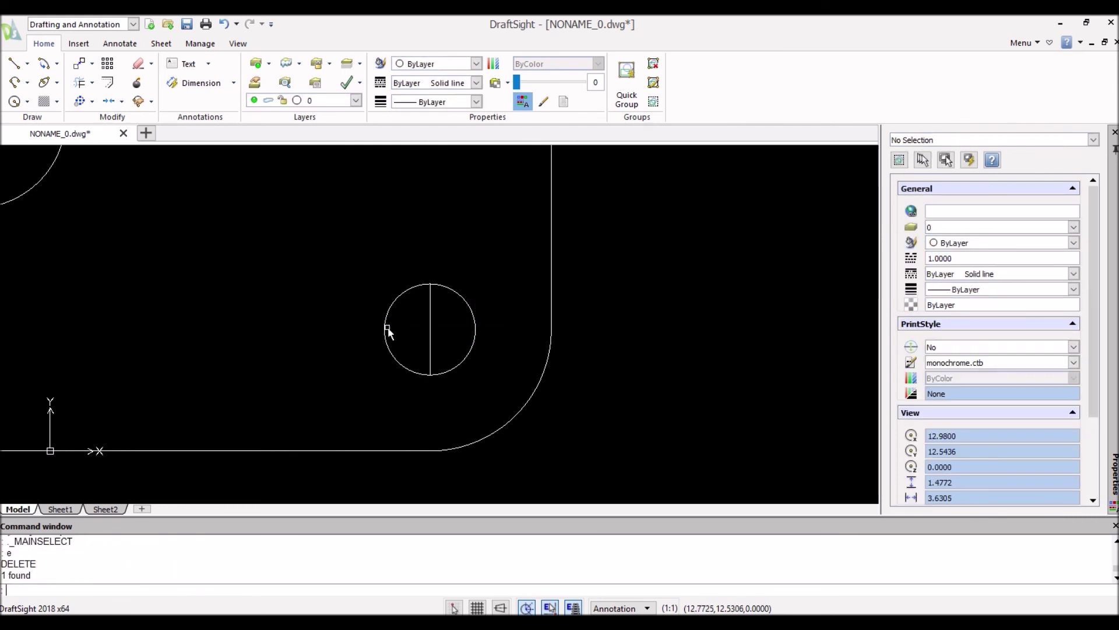
- Draw a horizontal centre line across the plate's lower-right hole, starting from its left quadrant point
key("l")
key("Return")
left_click(384, 329)
left_click(479, 329)
scroll(490, 282, "down", 3)
middle_click_drag(470, 269, 388, 486)
scroll(414, 377, "up", 6)
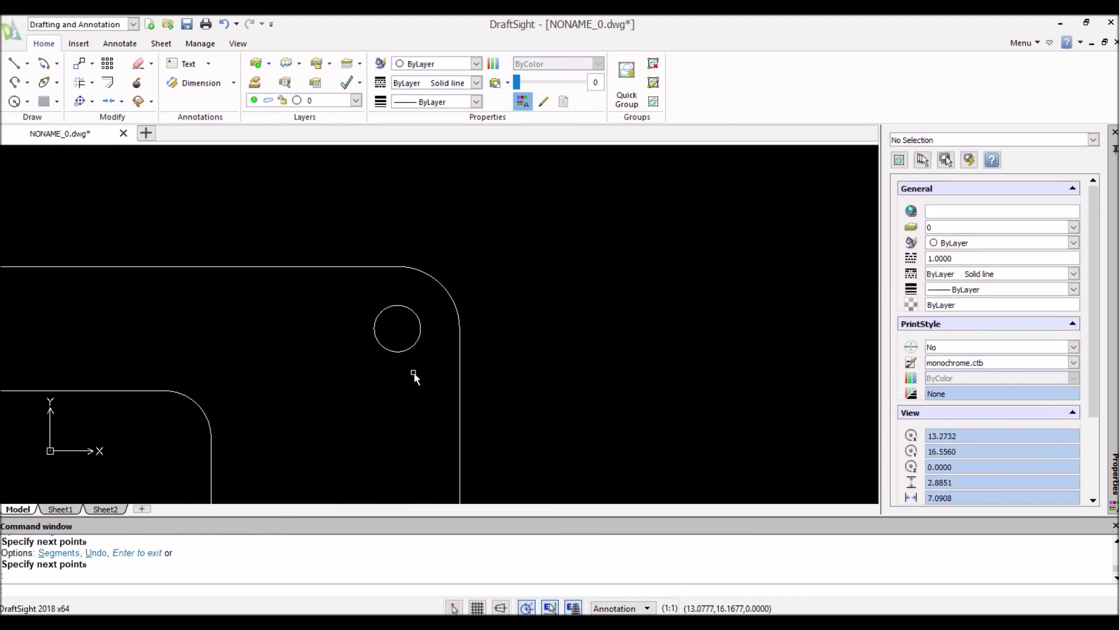
key("Escape")
key("l")
key("Return")
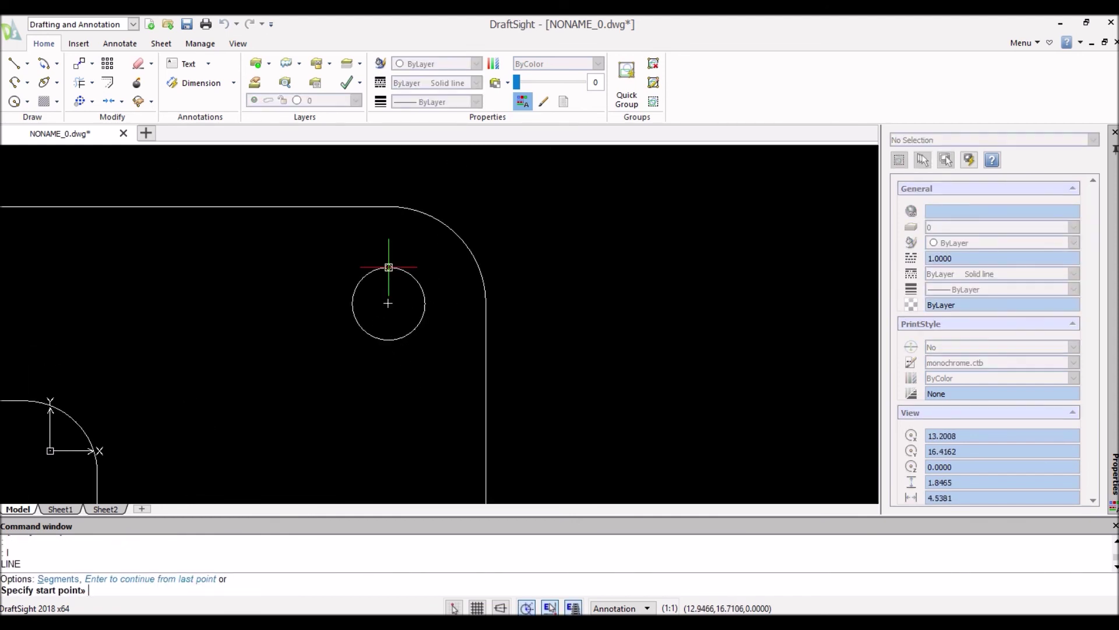
key("Escape")
- Draw two connected lines joining both ends of the inner rectangle's upper-left fillet through the arc's centre
middle_click_drag(200, 362, 375, 305)
scroll(323, 331, "down", 3)
scroll(271, 355, "down", 3)
middle_click_drag(146, 431, 284, 321)
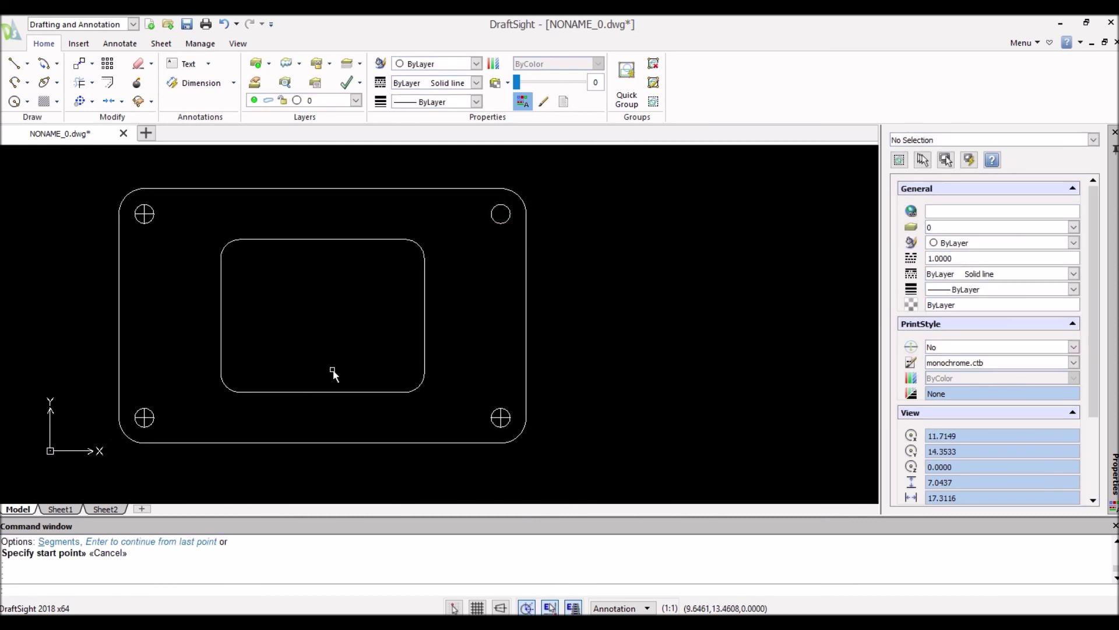
scroll(268, 288, "up", 3)
left_click(242, 241)
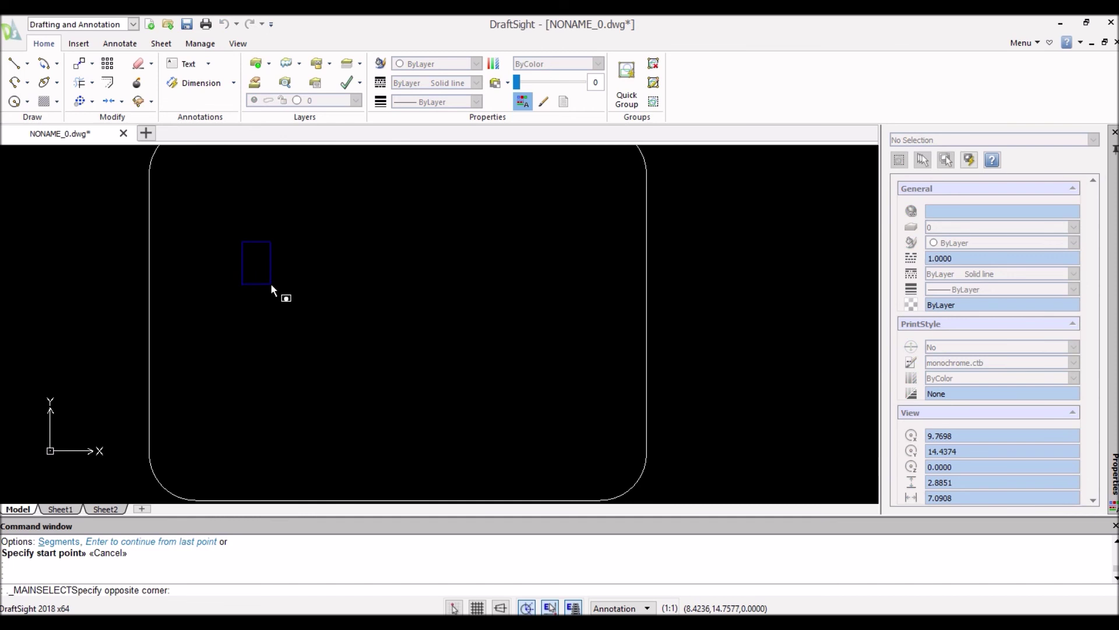
key("Escape")
middle_click_drag(239, 237, 279, 320)
type("l")
key("Return")
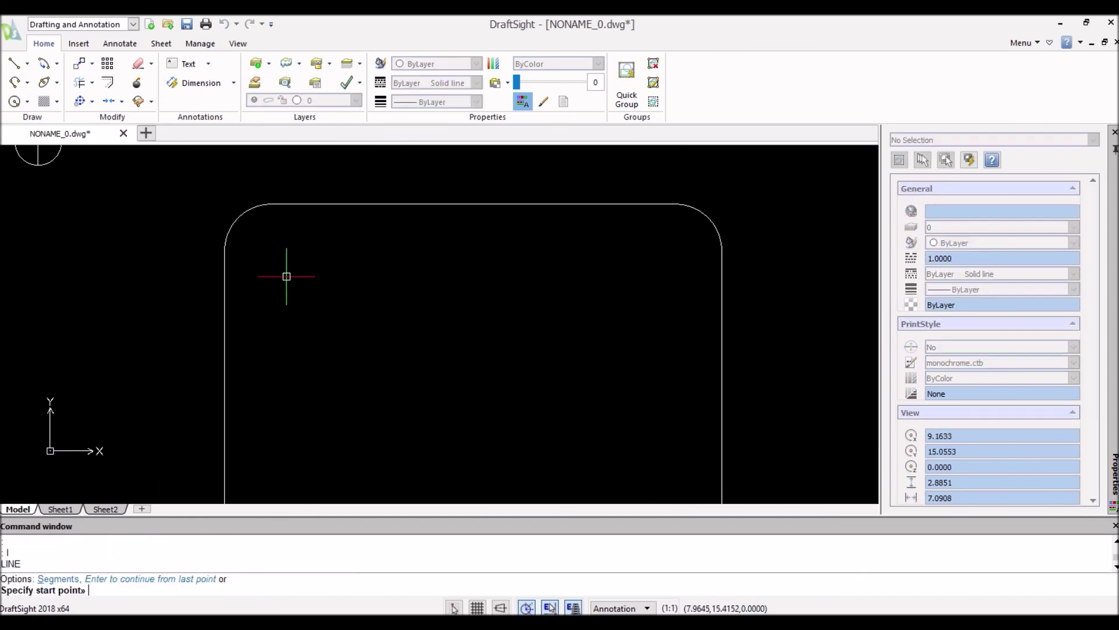
left_click(271, 204)
left_click(271, 251)
left_click(223, 254)
key("Escape")
- Draw two connected lines joining both ends of the inner rectangle's lower-left fillet through the arc's centre
middle_click_drag(317, 476, 285, 357)
type("l")
key("Return")
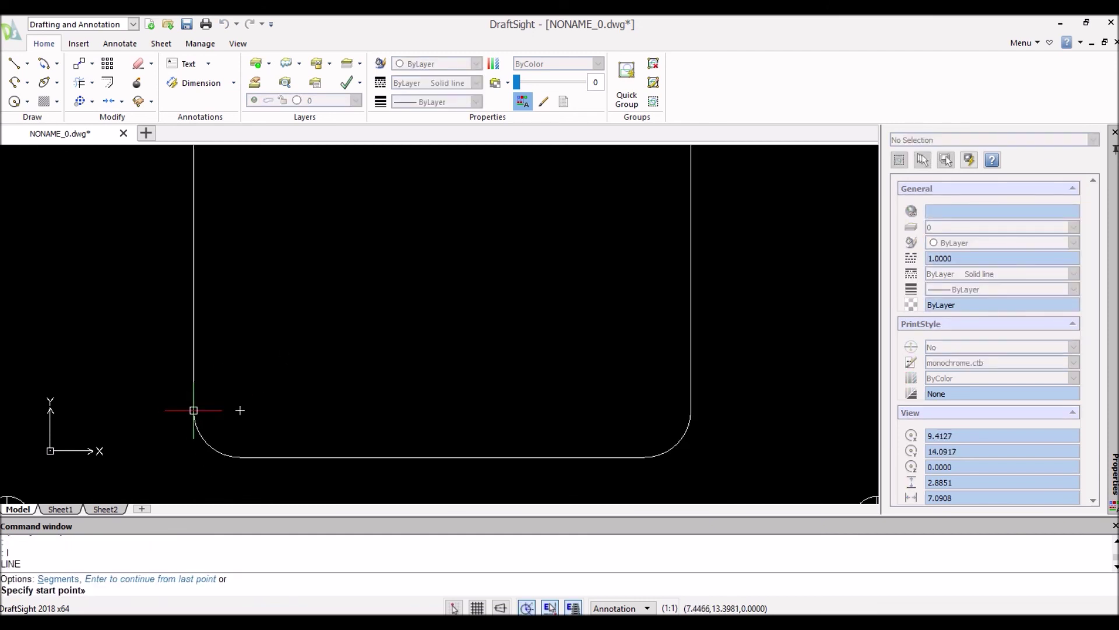
left_click(195, 411)
left_click(240, 410)
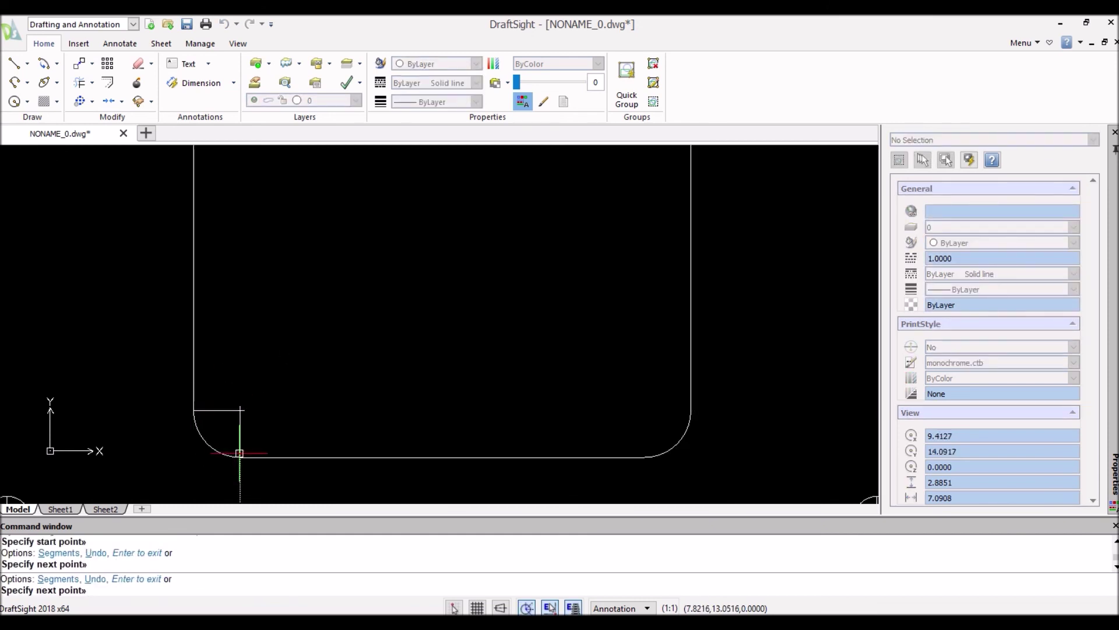
left_click(240, 457)
key("Escape")
- Draw two connected lines joining both ends of the inner rectangle's lower-right fillet through the arc's centre
type("l")
key("Return")
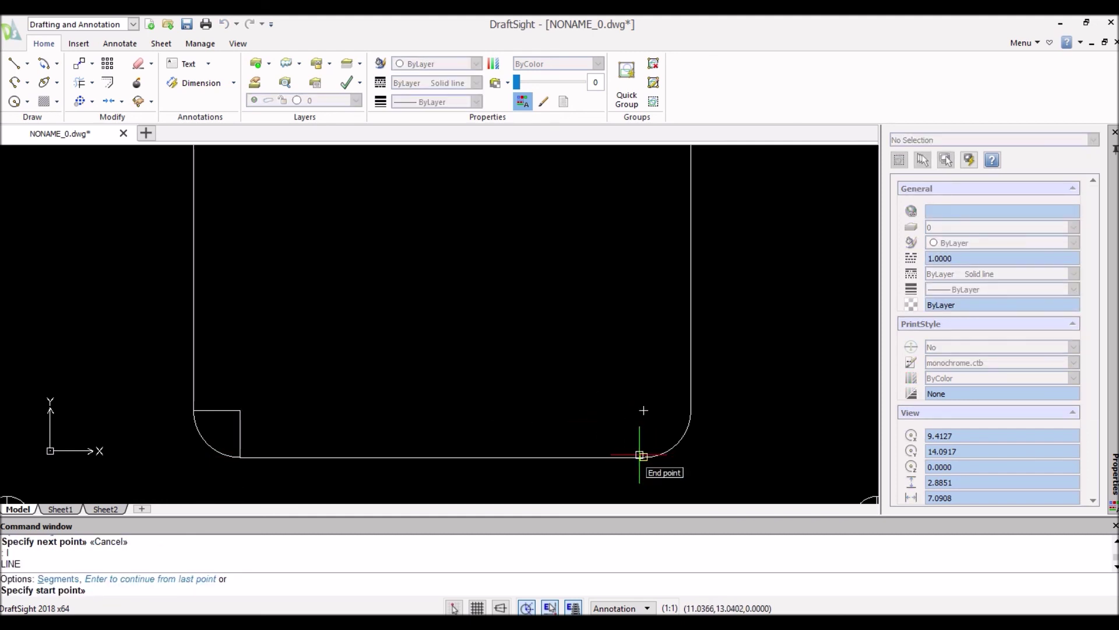
left_click(644, 457)
left_click(644, 410)
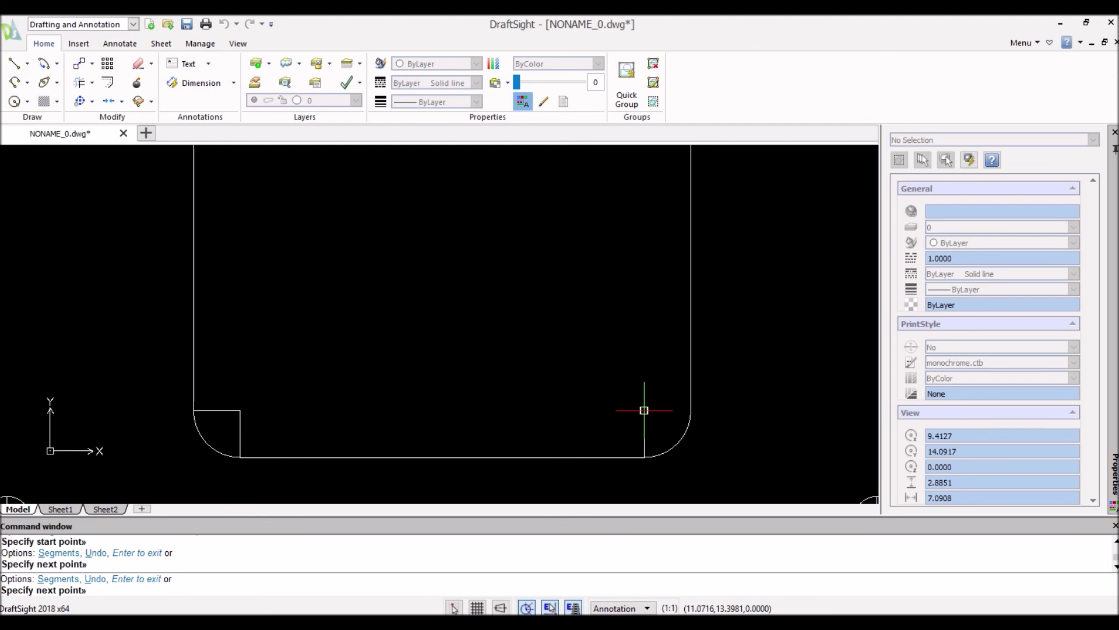
left_click(691, 410)
key("Escape")
- Add diameter dimensions to the plate's upper-right hole and the inner rectangle's upper-right fillet
scroll(600, 355, "down", 5)
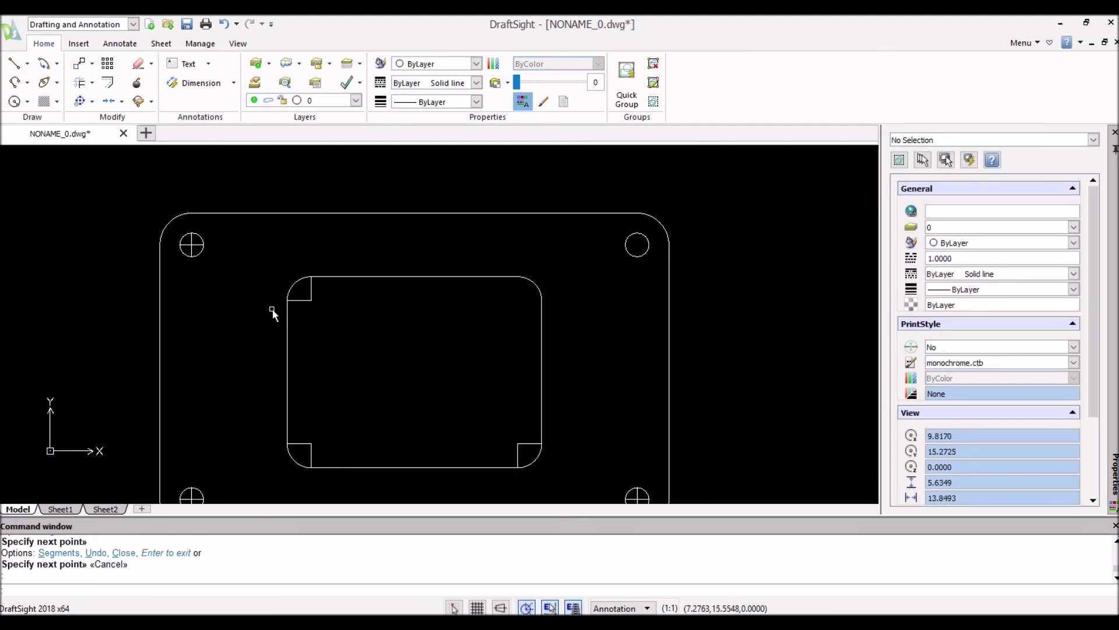
middle_click_drag(359, 379, 357, 323)
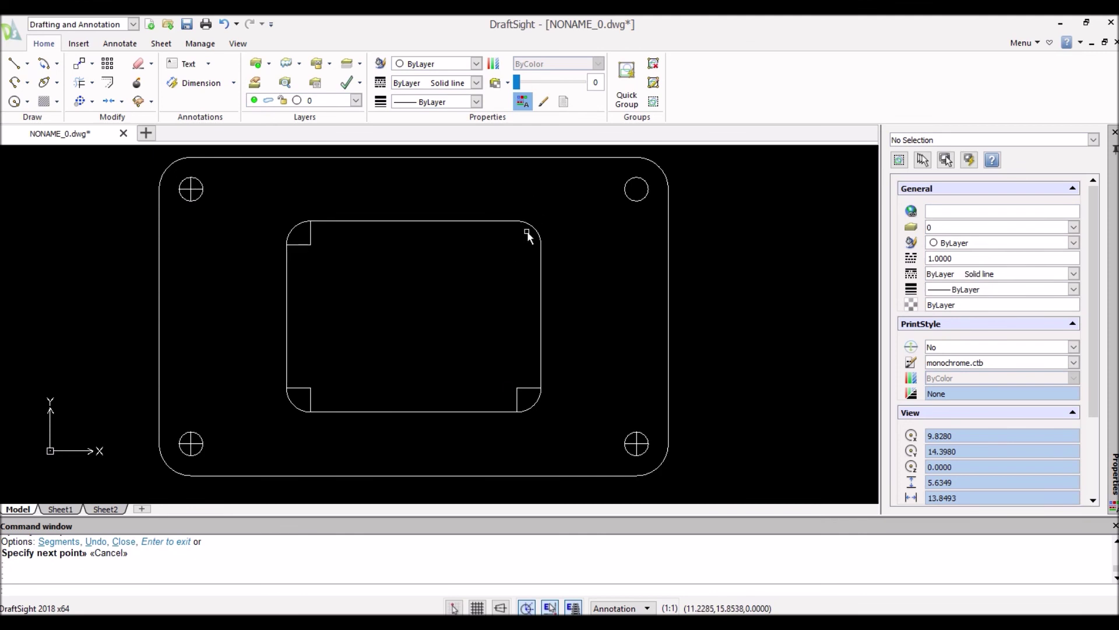
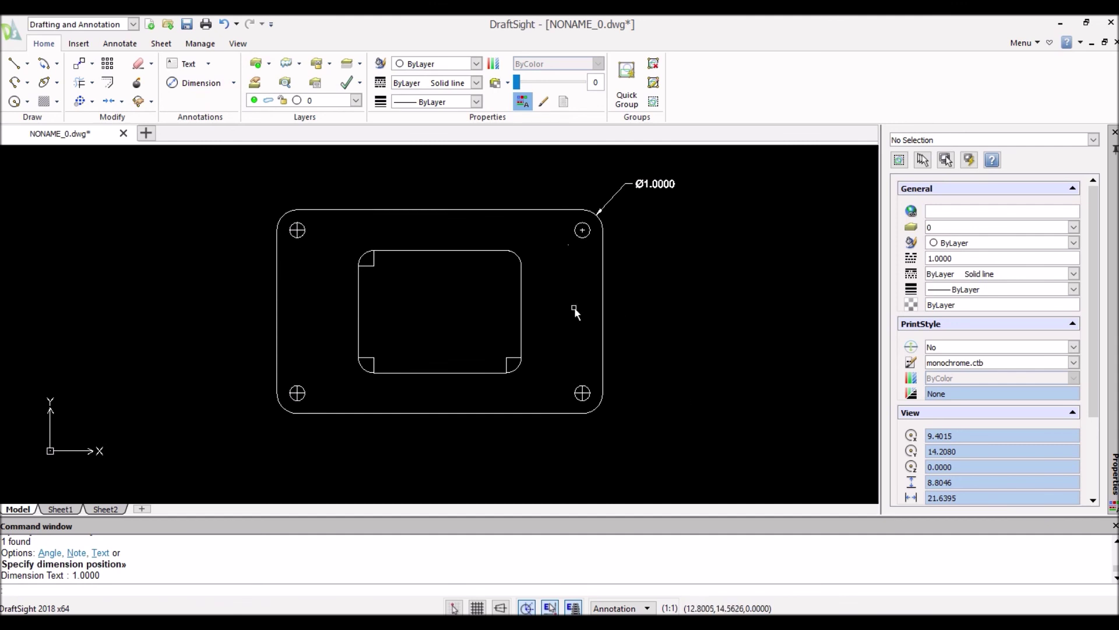
left_click(575, 233)
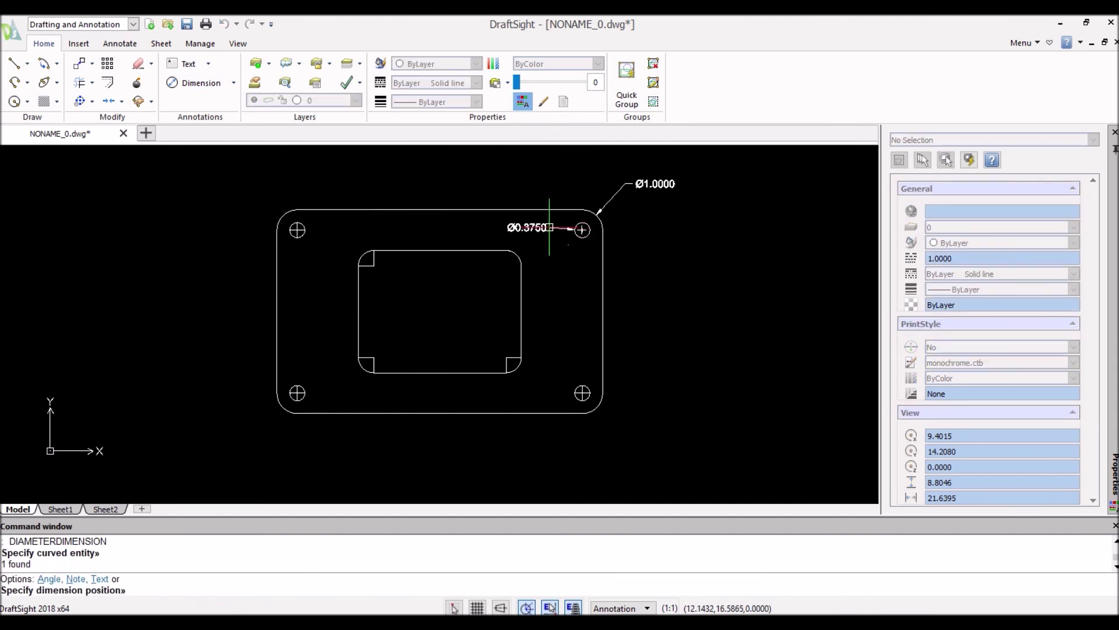
left_click(550, 227)
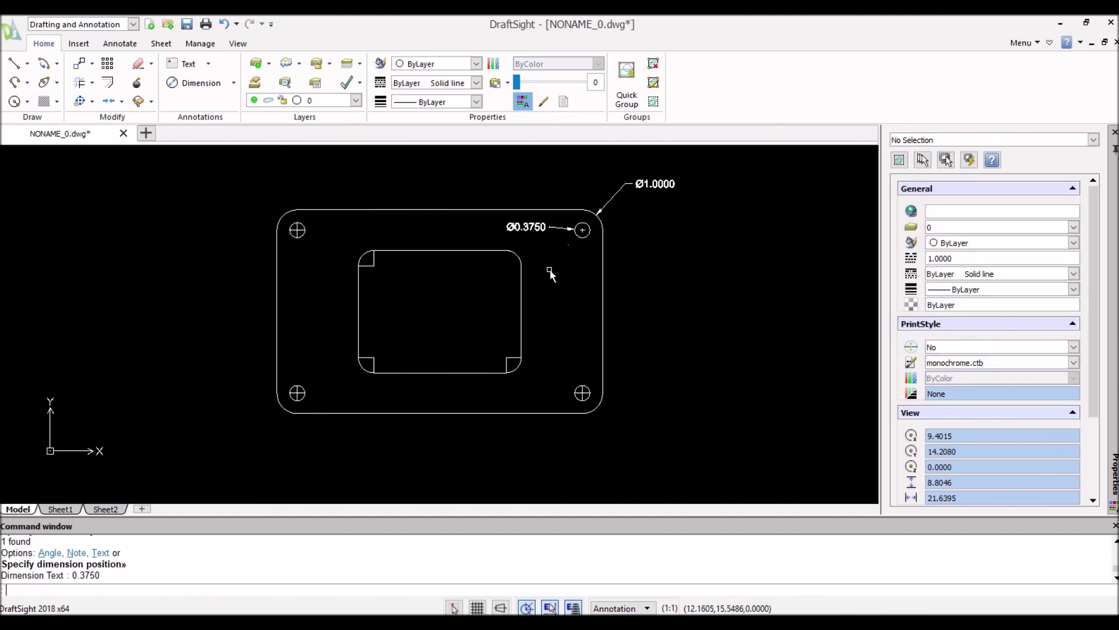
key("Return")
left_click(520, 256)
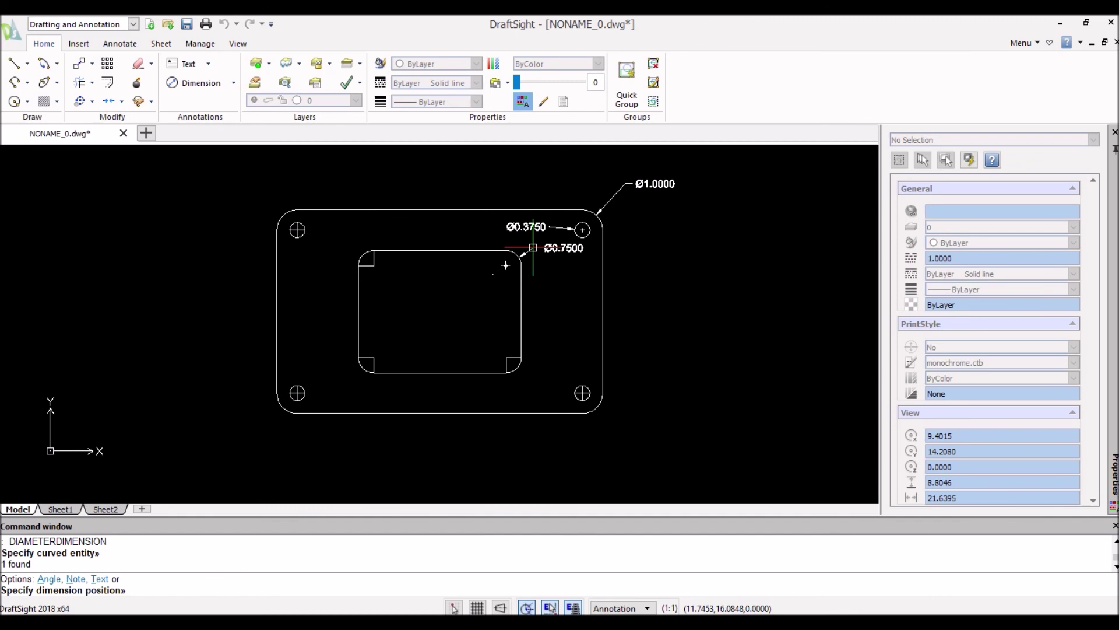
left_click(533, 248)
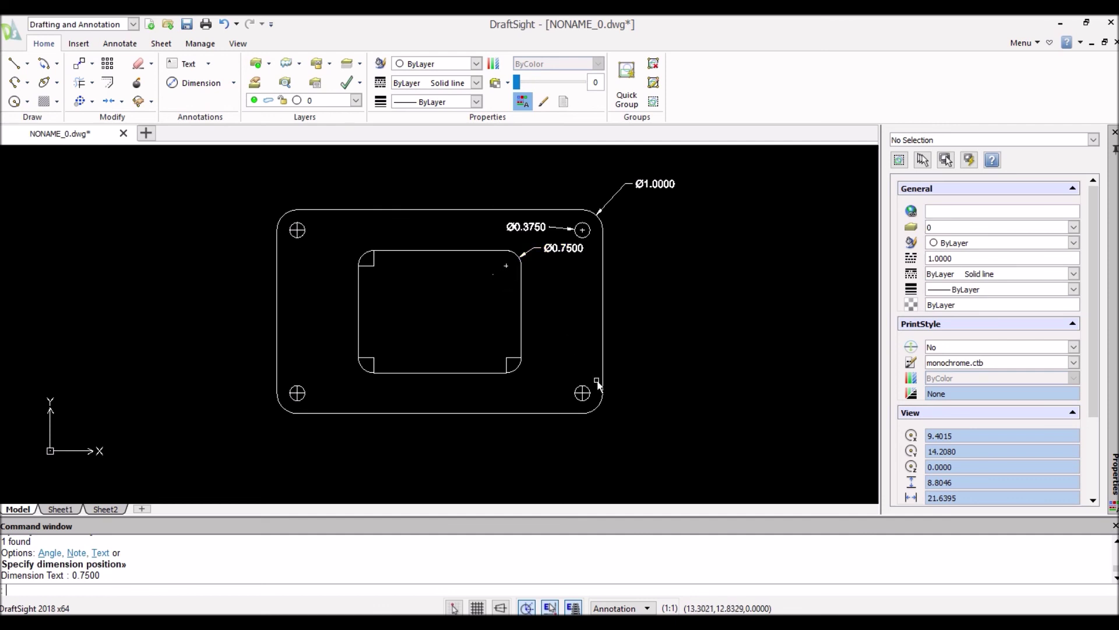
- Use Smart dimension on the plate's upper straight edge and right straight edge, placing both dimensions outside the plate
left_click(233, 82)
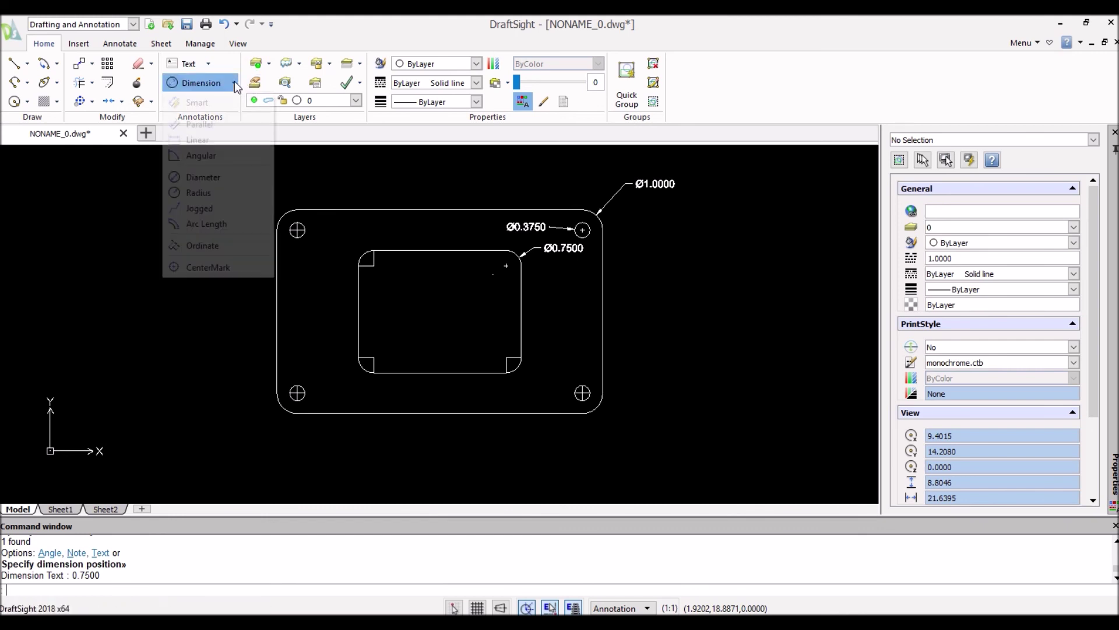
left_click(208, 102)
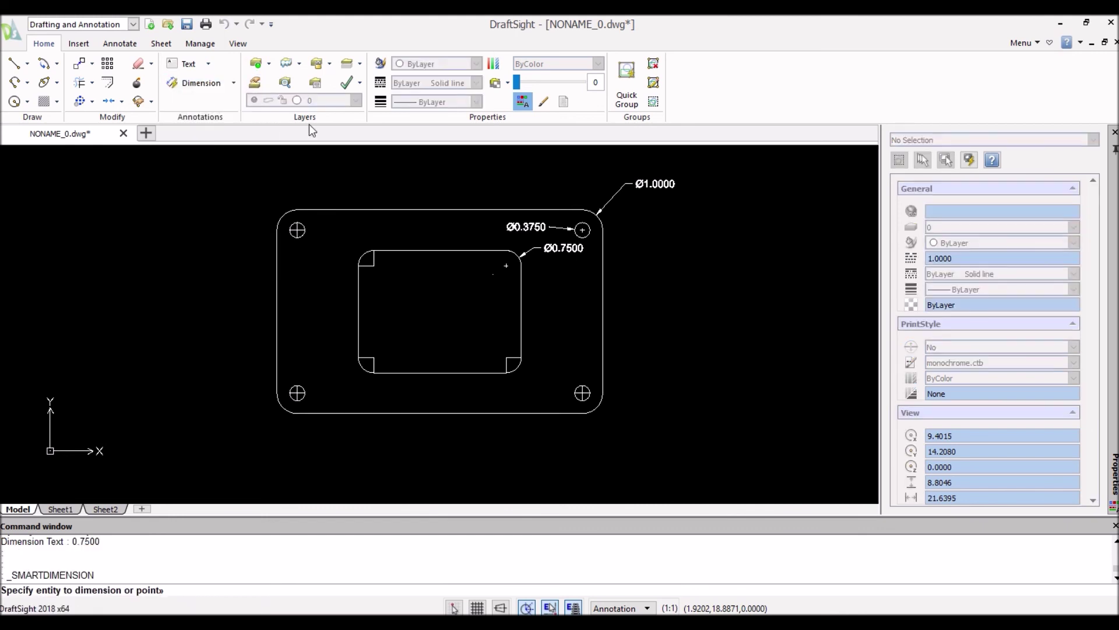
left_click(399, 210)
left_click(417, 167)
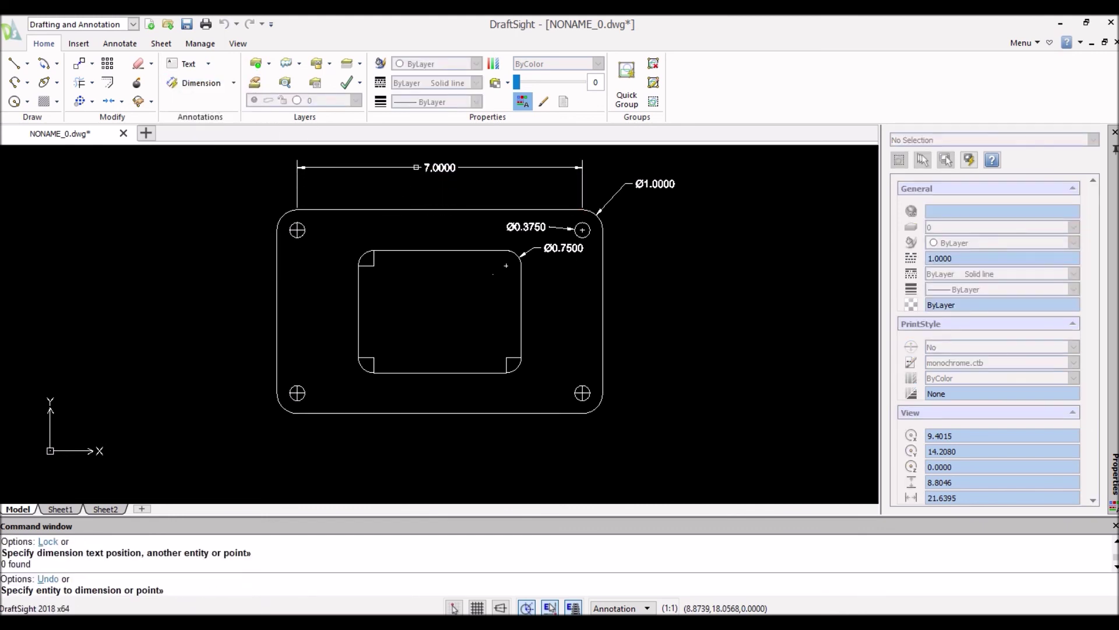
key("Escape")
key("Return")
left_click(601, 289)
left_click(649, 311)
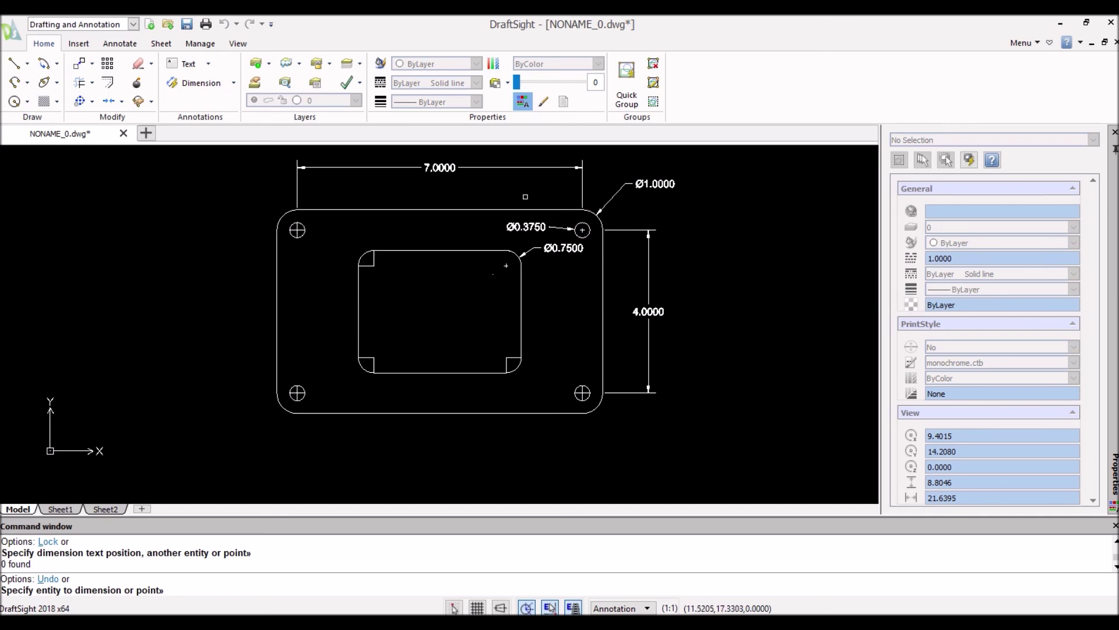
key("Escape")
key("Return")
left_click(416, 412)
key("Escape")
key("Escape")
left_click(434, 250)
key("Escape")
- Dimension the inner rectangle's upper and right straight edges, placing both dimensions between the opening and the plate's outline
key("Return")
left_click(418, 251)
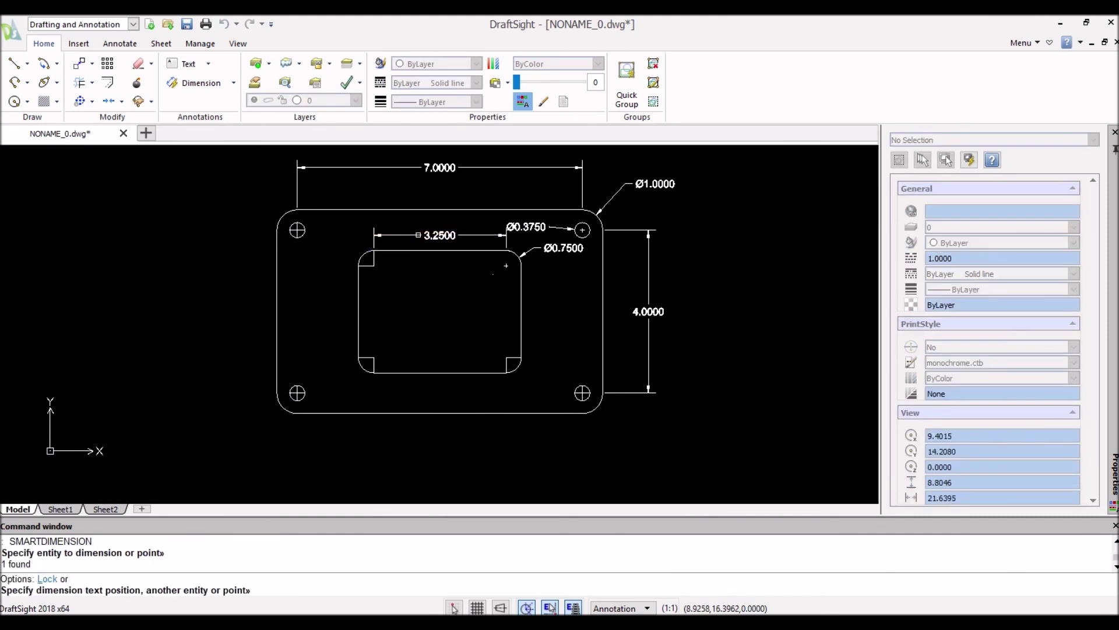
left_click(419, 240)
key("Escape")
key("Return")
left_click(521, 292)
left_click(546, 368)
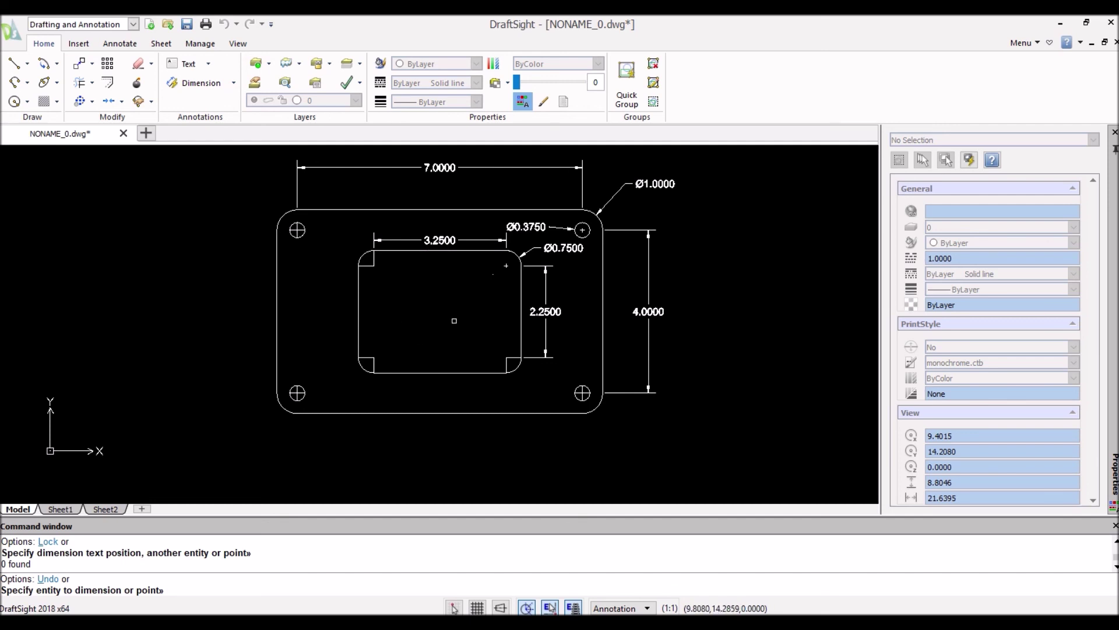
left_click(201, 83)
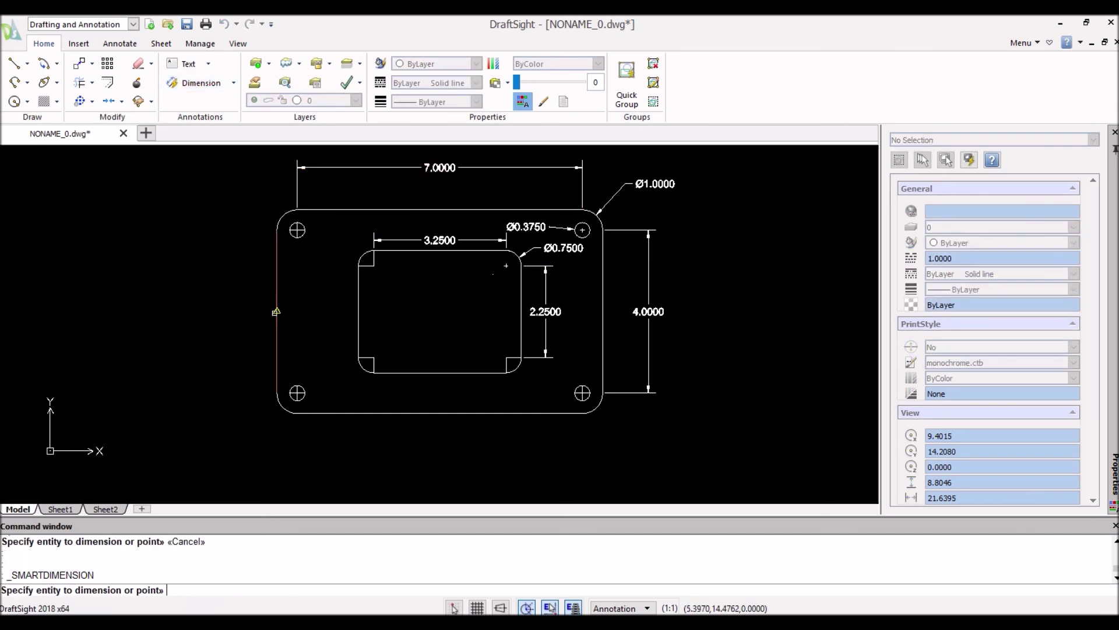
left_click(275, 322)
right_click(287, 325)
left_click(317, 351)
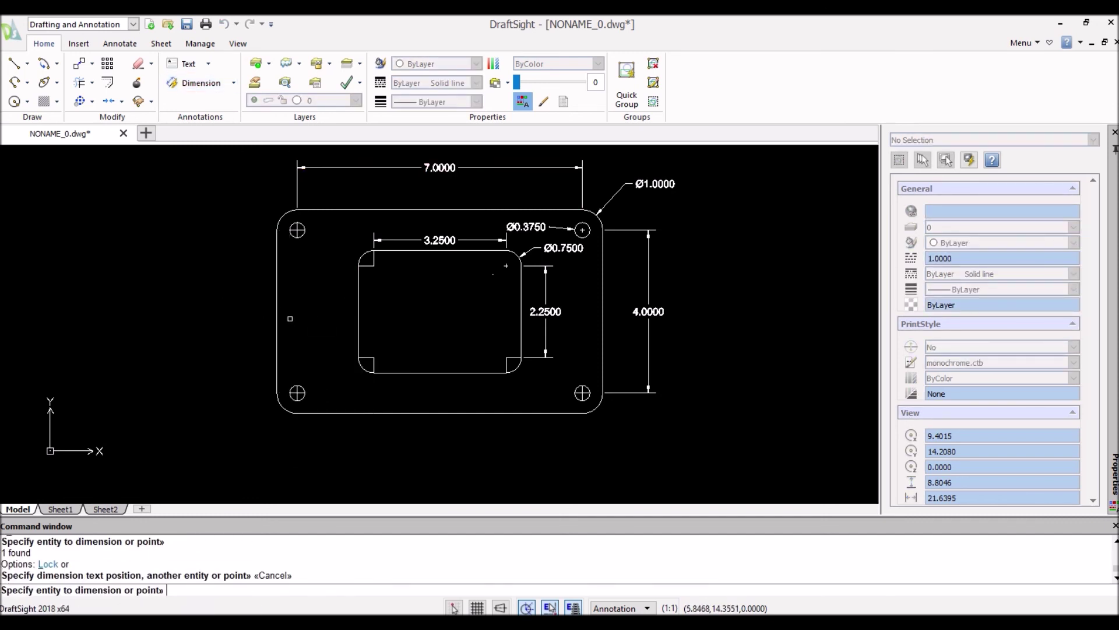
- Dimension the horizontal distance between the plate's left edge and the inner rectangle's left edge
left_click(277, 325)
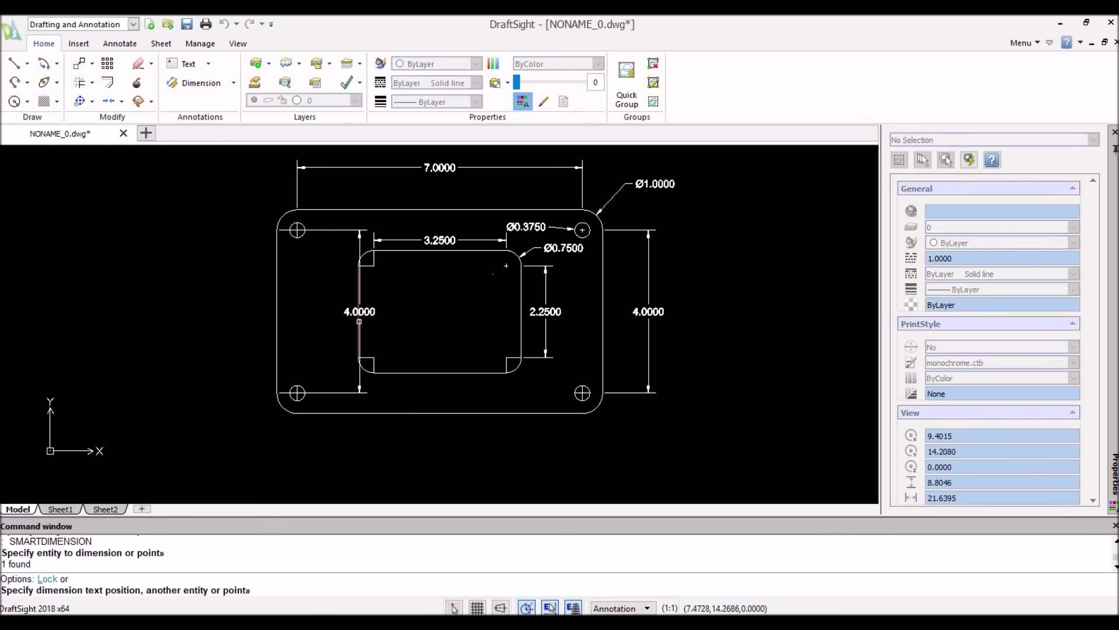
left_click(359, 318)
left_click(333, 303)
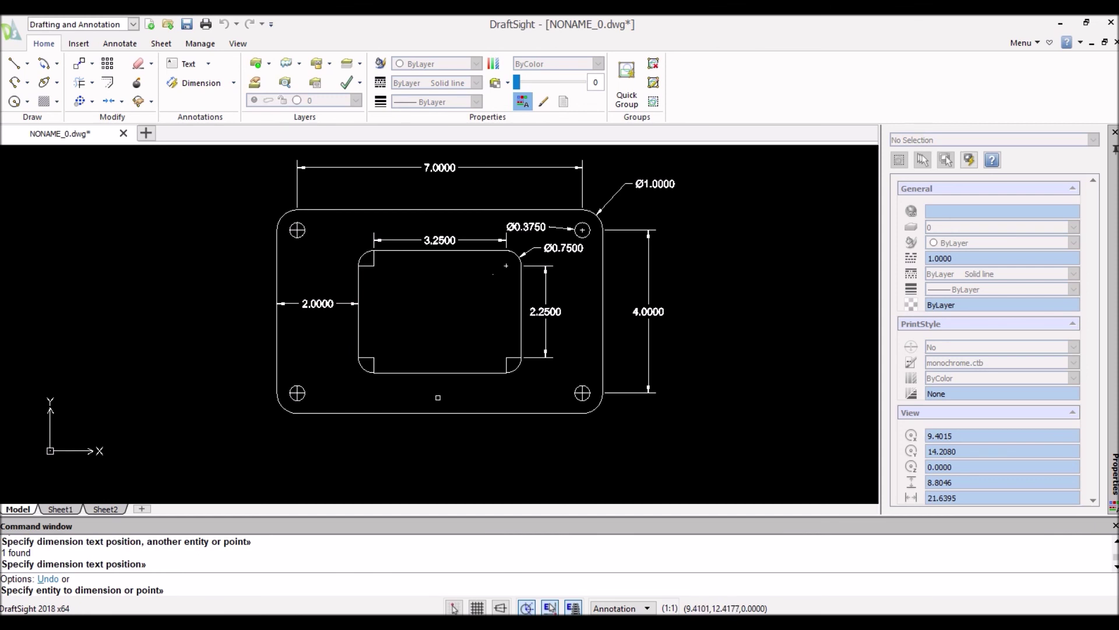
- Dimension the vertical distance between the plate's lower edge and the inner rectangle's lower edge
left_click(431, 413)
key("Escape")
key("Return")
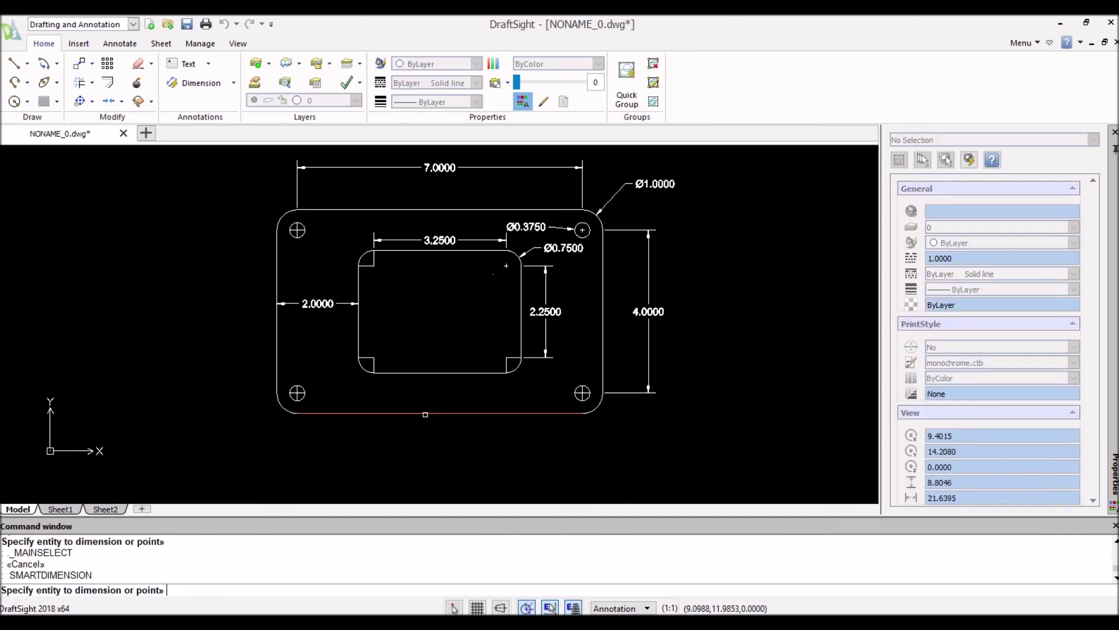
left_click(425, 413)
left_click(425, 372)
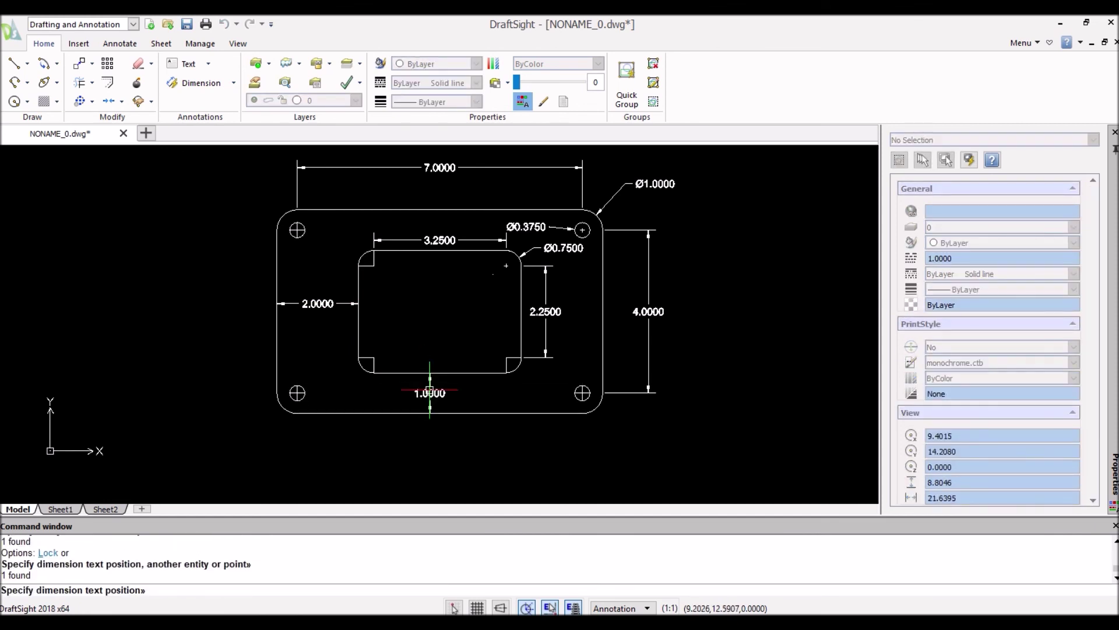
left_click(438, 393)
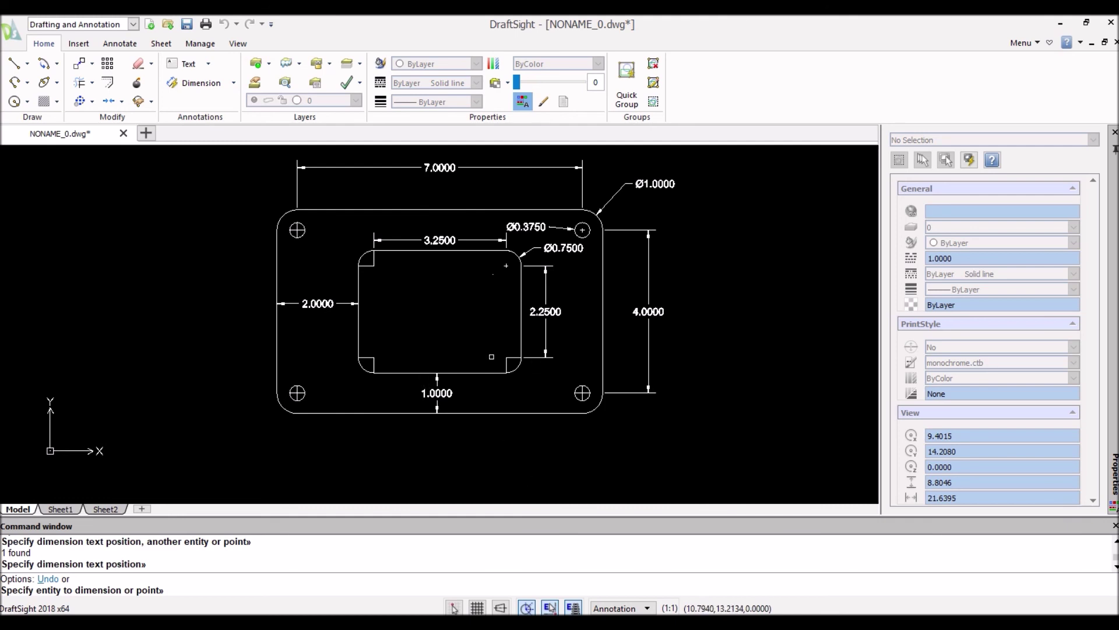
middle_click_drag(438, 306, 468, 337)
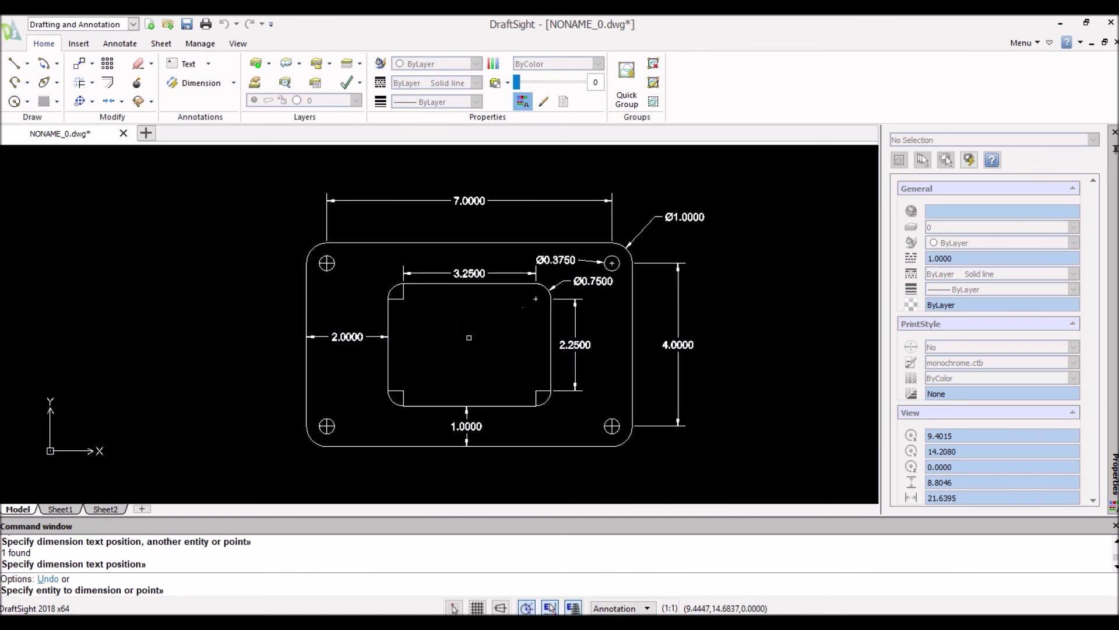